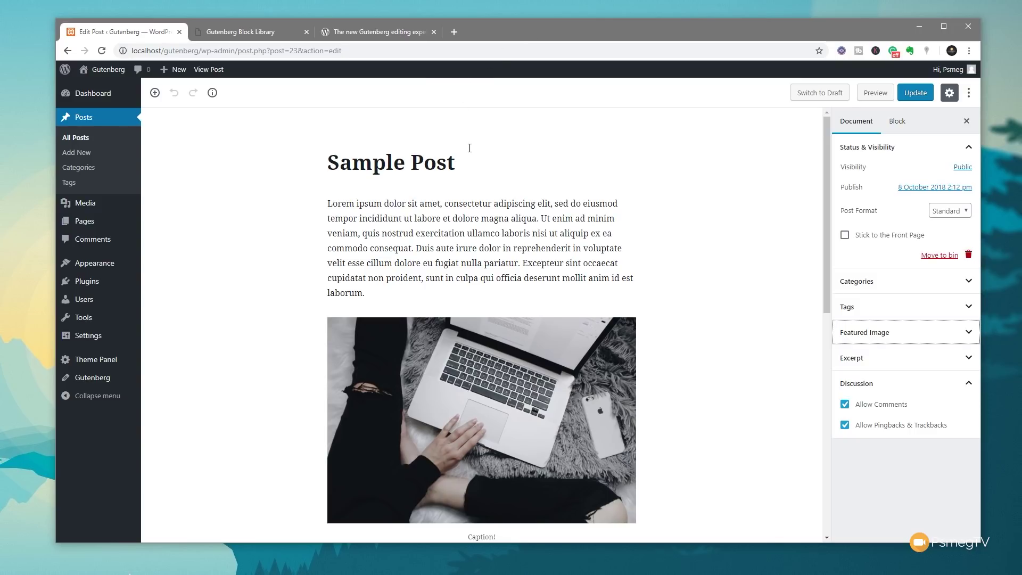
Browse the Common Blocks category in the inserter, then start a new page via Pages > Add New.
click(155, 94)
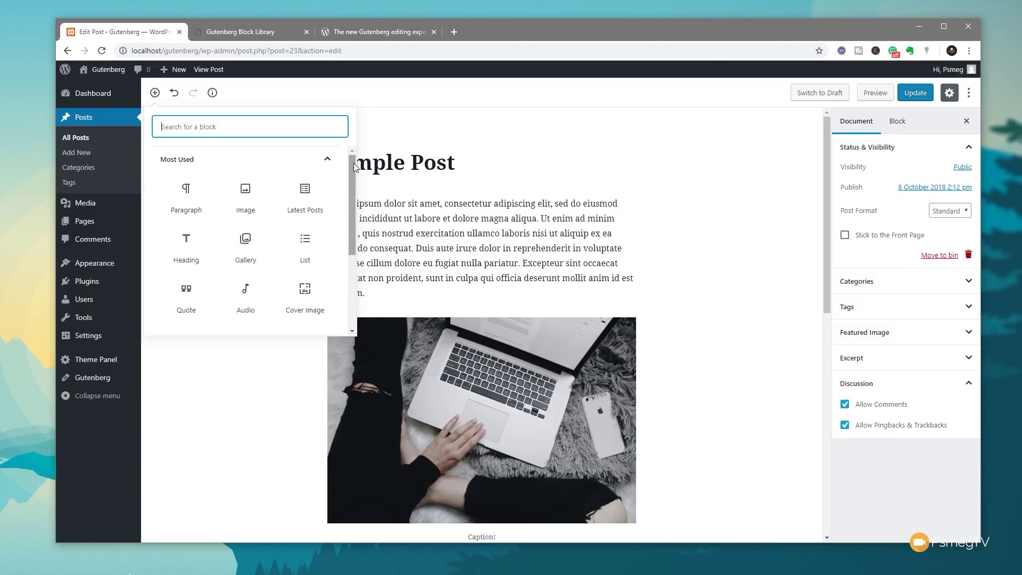
drag(354, 162, 345, 236)
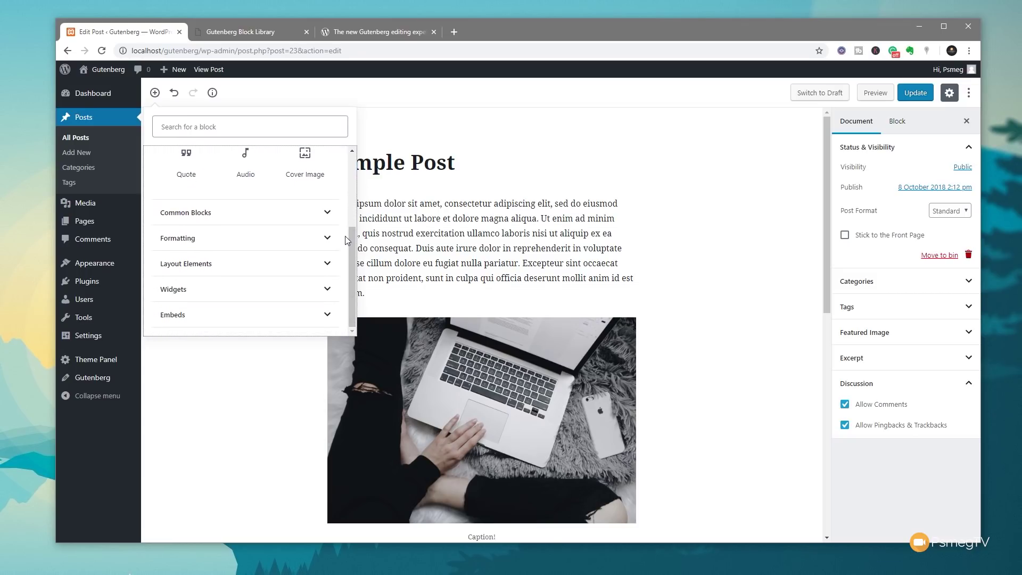
click(321, 213)
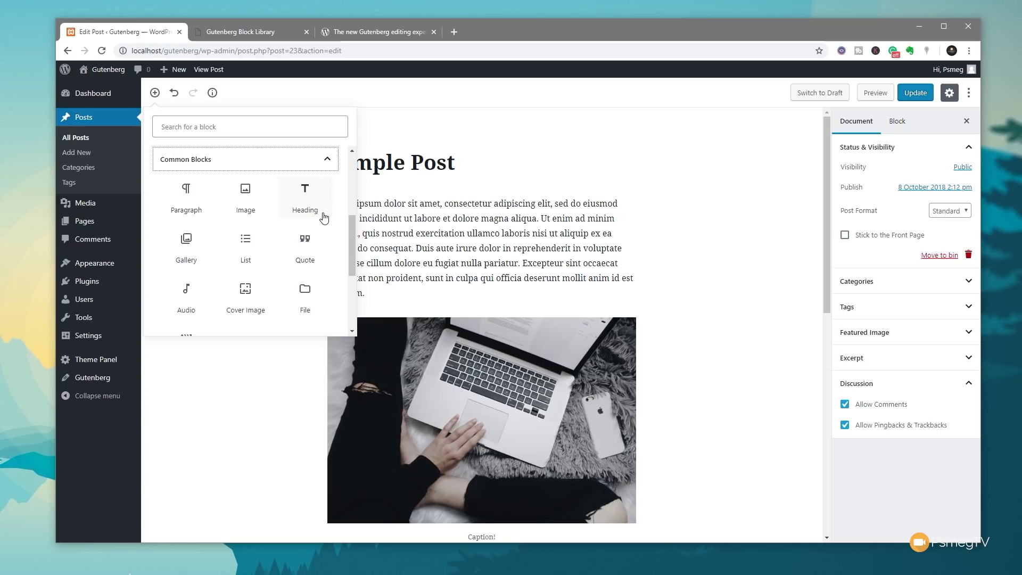
drag(351, 227, 360, 162)
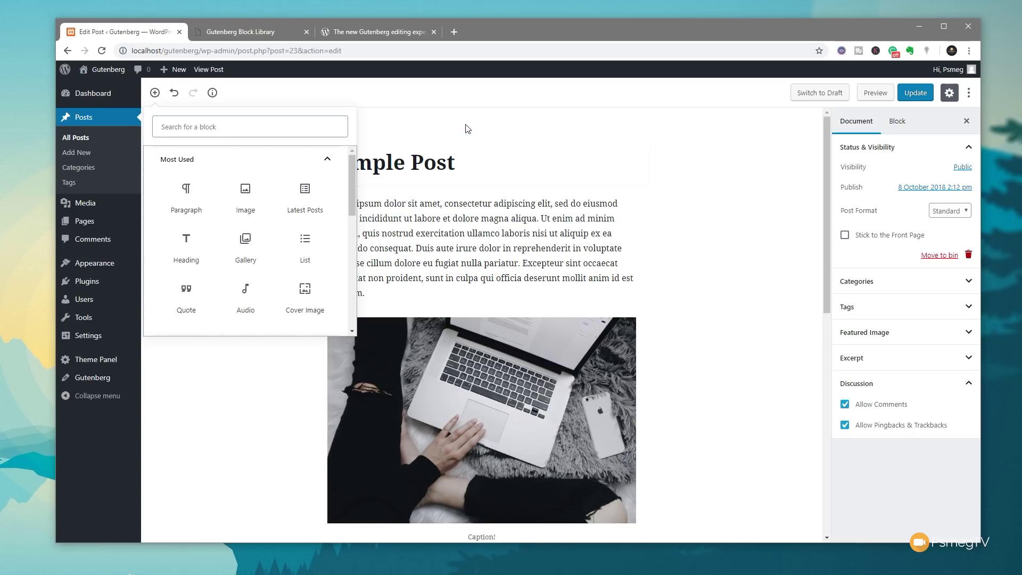
click(475, 105)
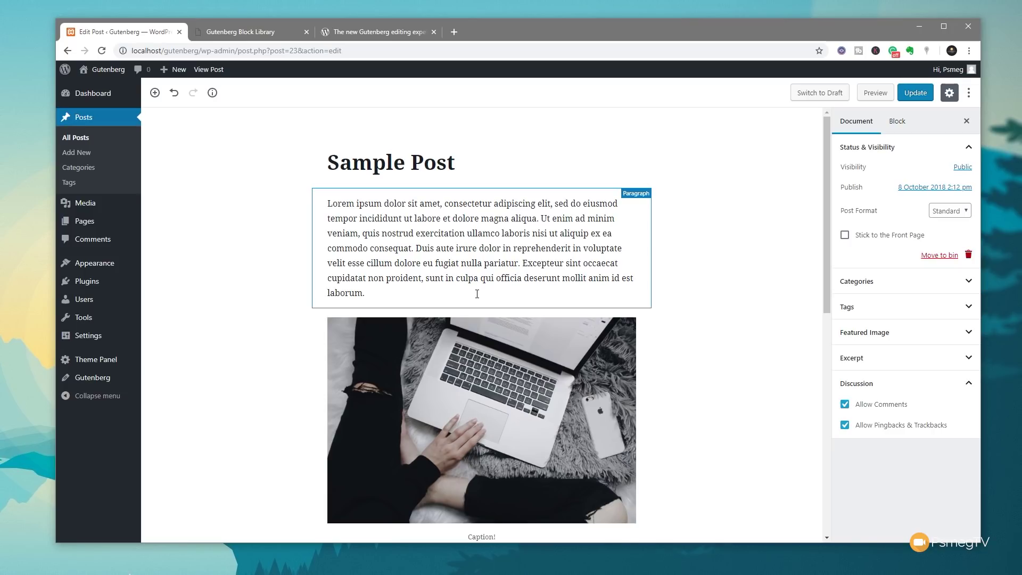
mouse_move(88, 224)
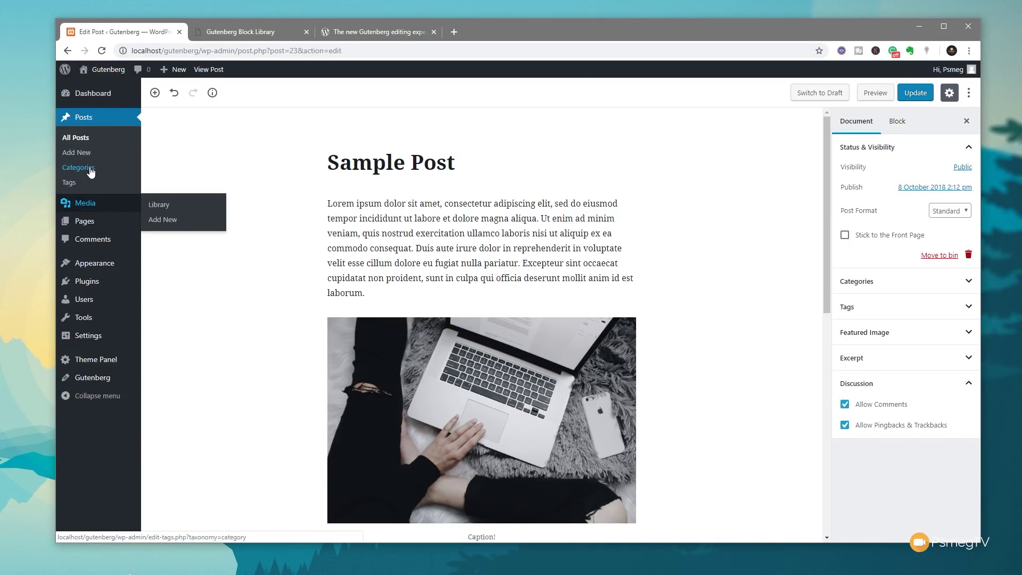
click(167, 237)
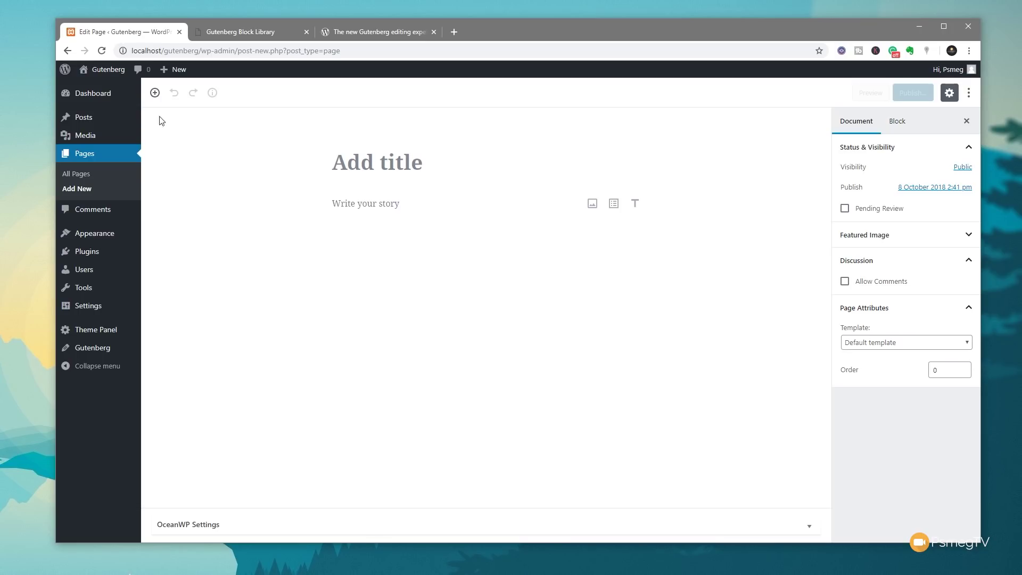
Insert a Latest Posts block shown in Grid View and centre-aligned.
click(155, 95)
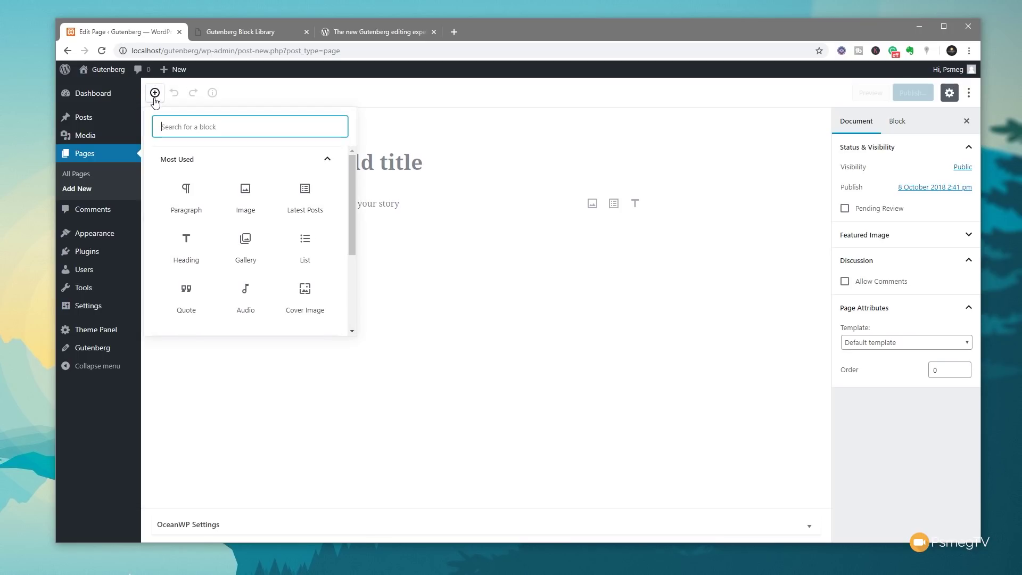
click(306, 201)
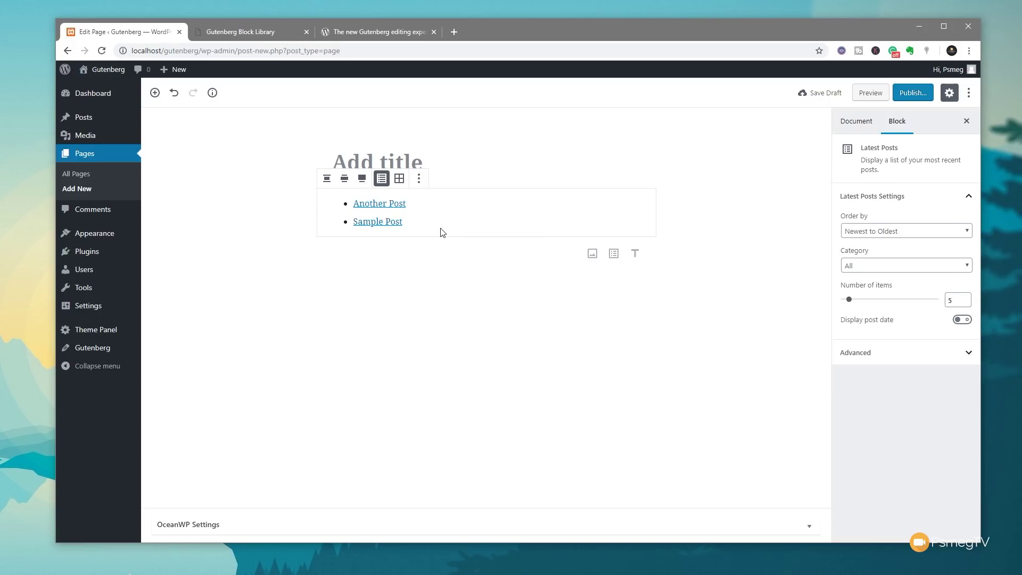
click(398, 180)
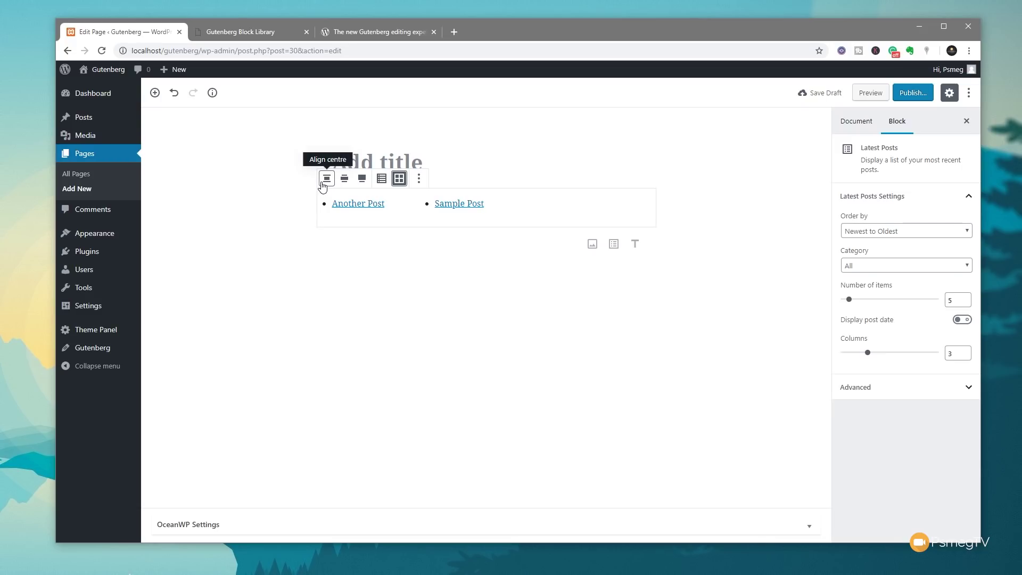
click(345, 179)
click(361, 178)
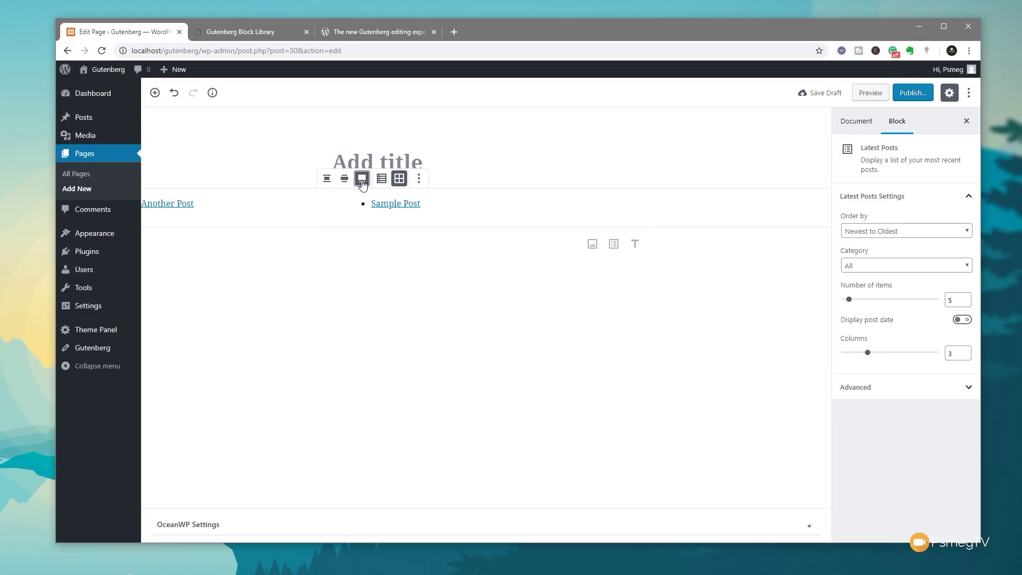
click(333, 182)
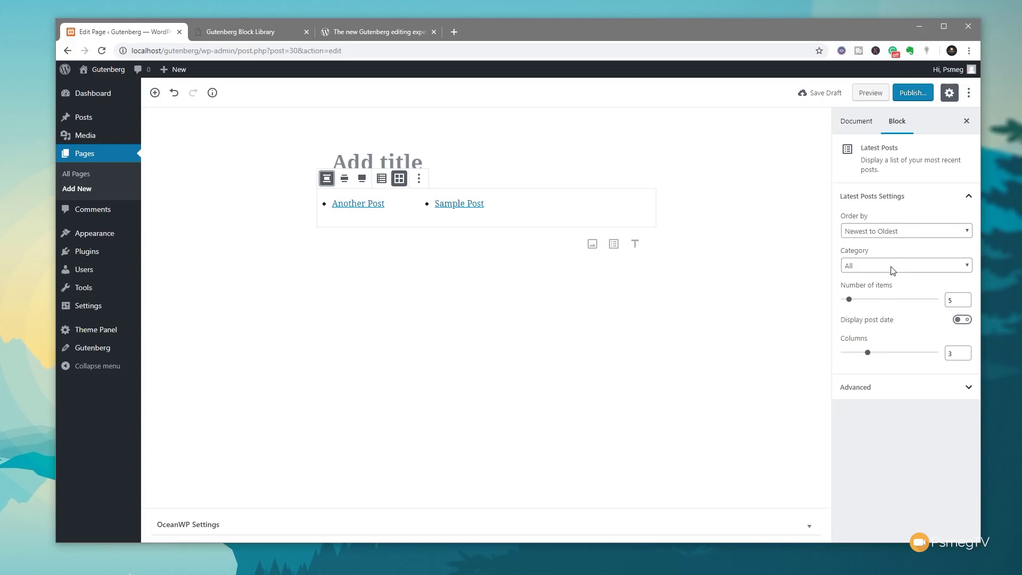
Limit the Latest Posts block to 3 items and display each post's date.
click(852, 300)
drag(850, 301, 847, 301)
click(964, 321)
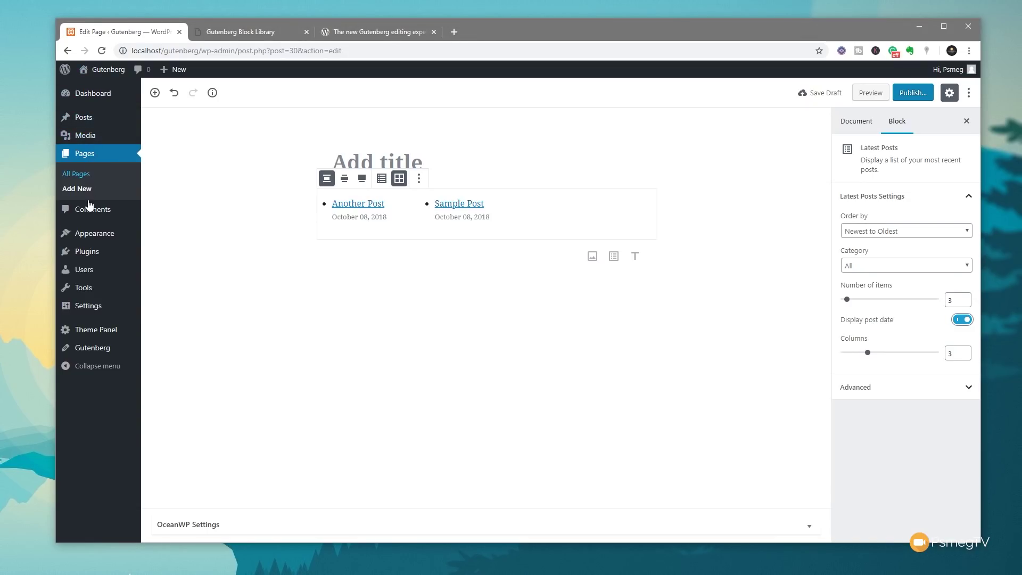
mouse_move(94, 259)
Search the plugin directory for Atomic Blocks.
click(160, 270)
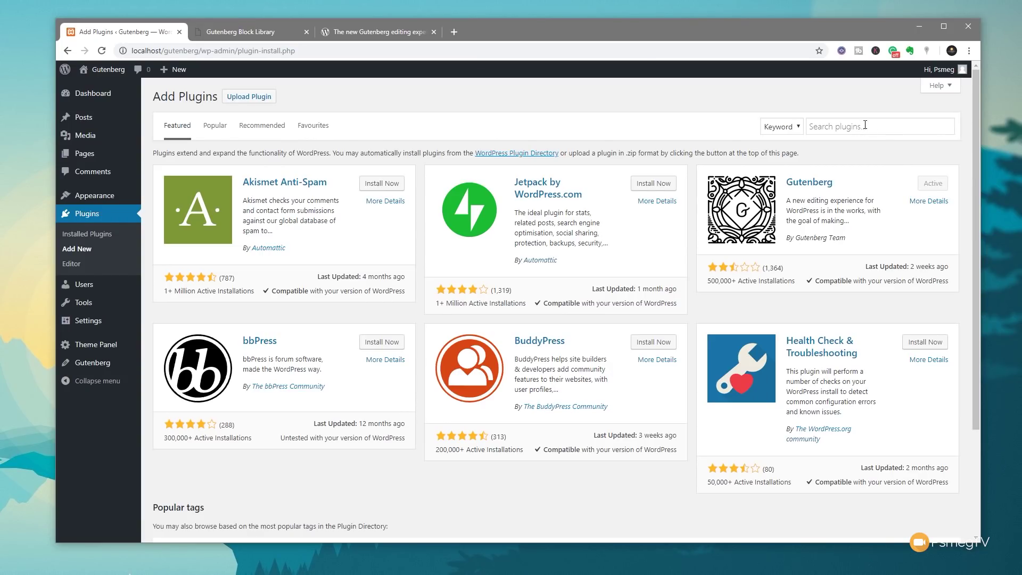
click(865, 126)
text(Atomic Blocks)
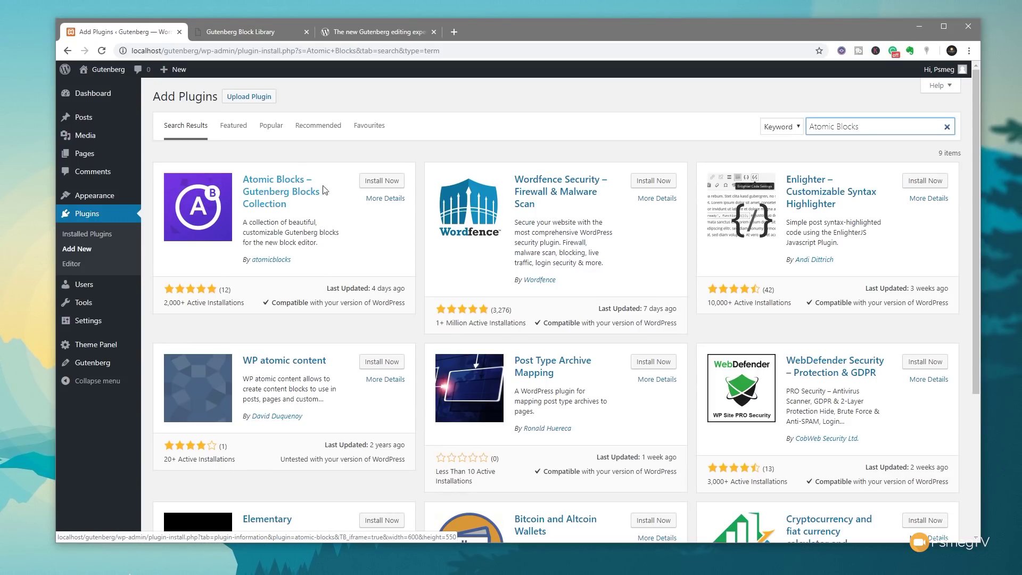
Review the Atomic Blocks details and screenshots, then install and activate the plugin.
click(377, 200)
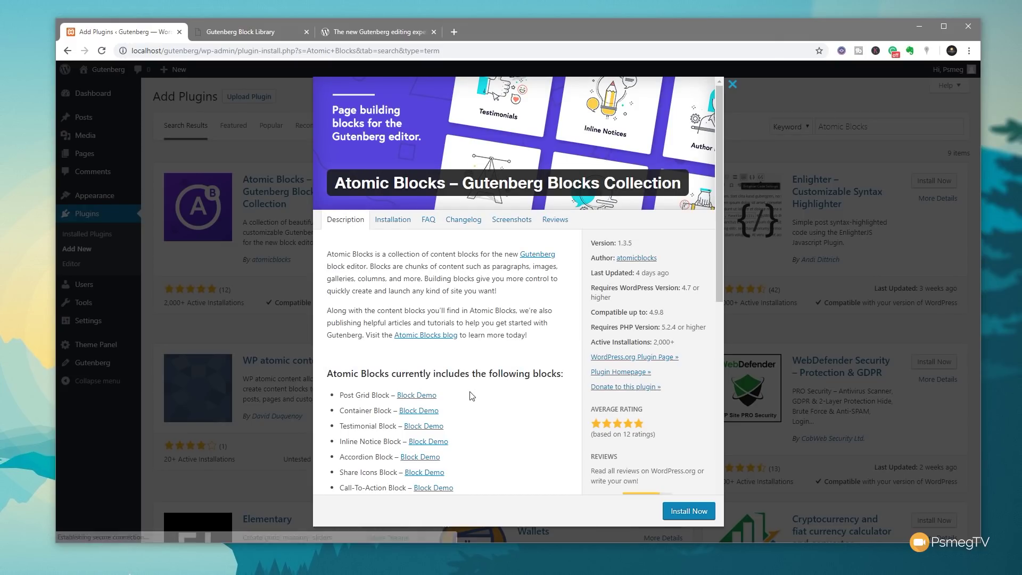
scroll(471, 397, down, 2)
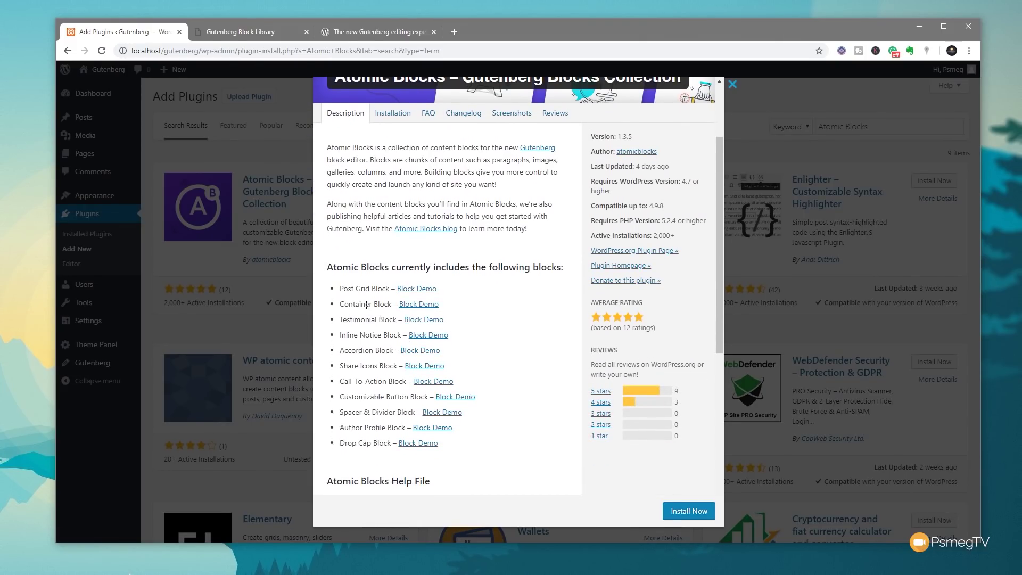
scroll(354, 350, up, 2)
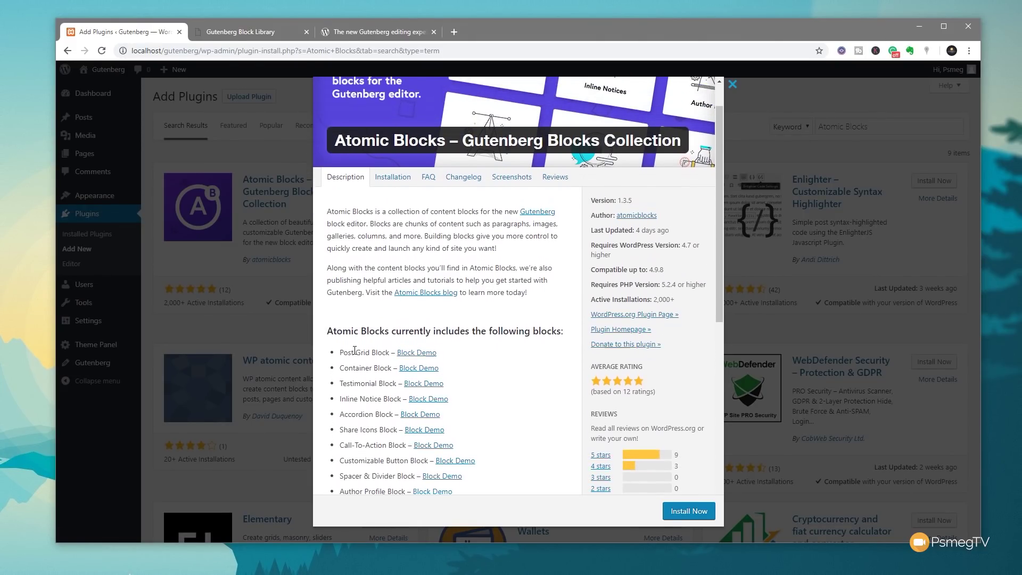
click(512, 219)
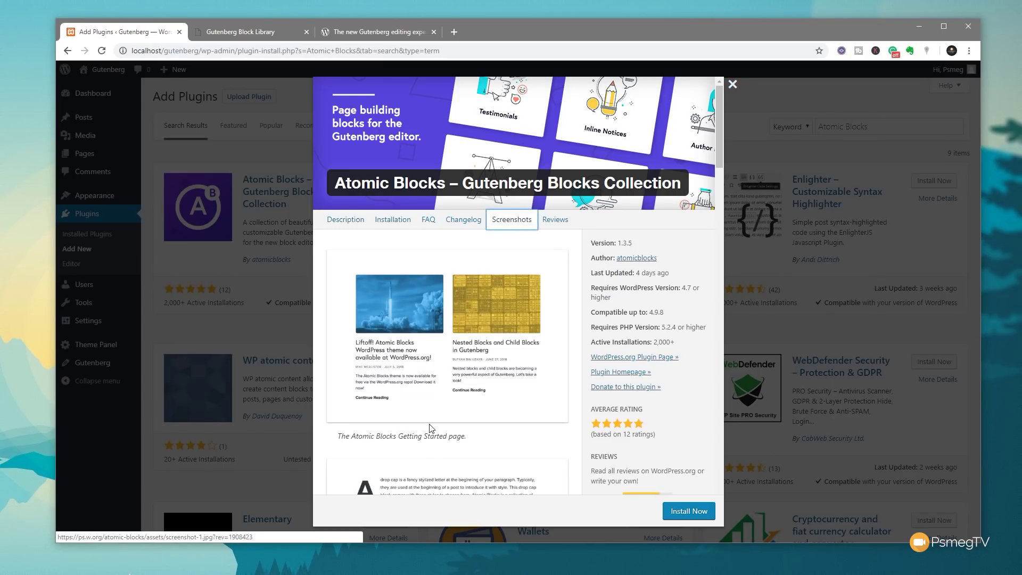
scroll(432, 426, down, 10)
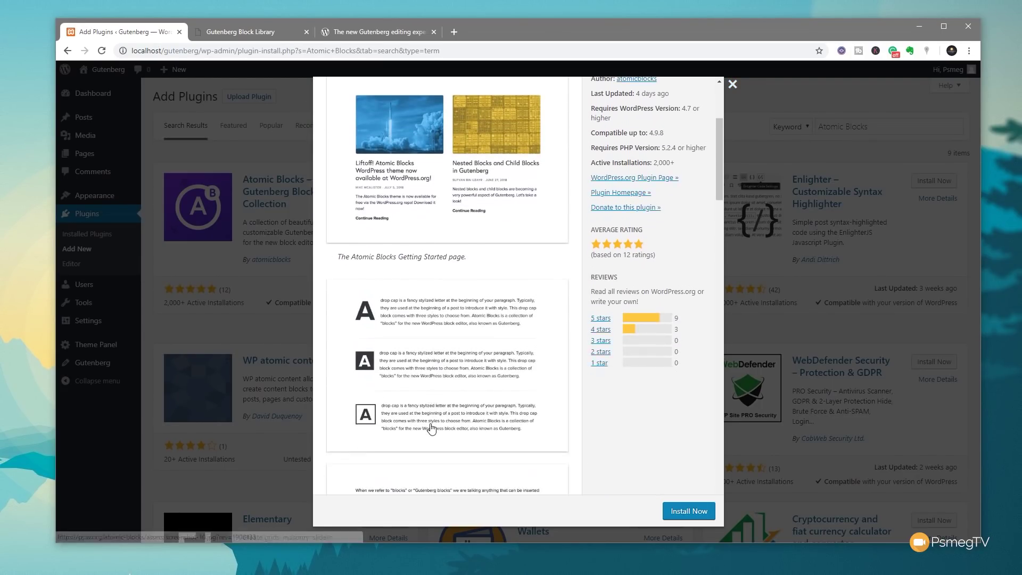
scroll(432, 428, down, 6)
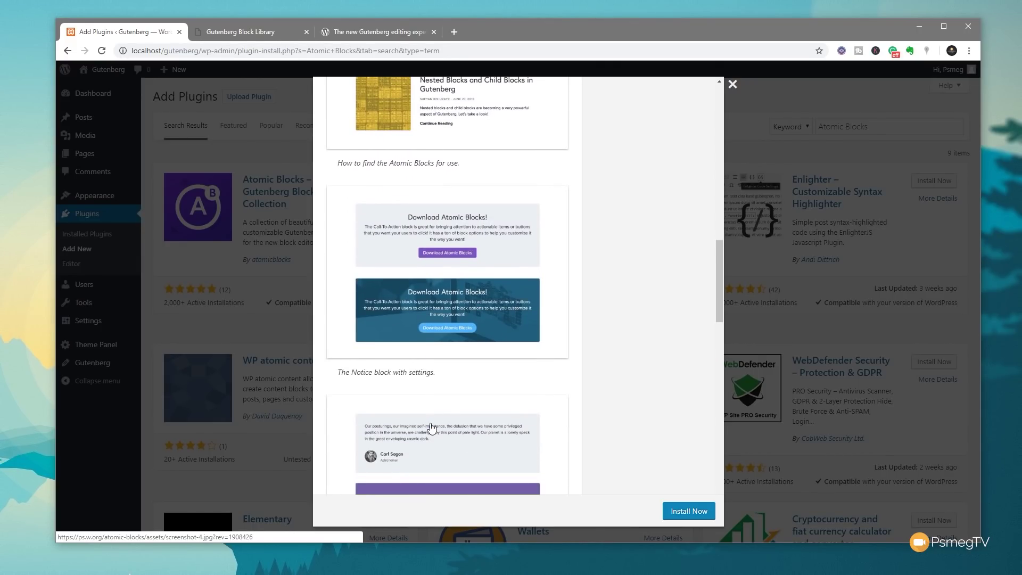
click(689, 511)
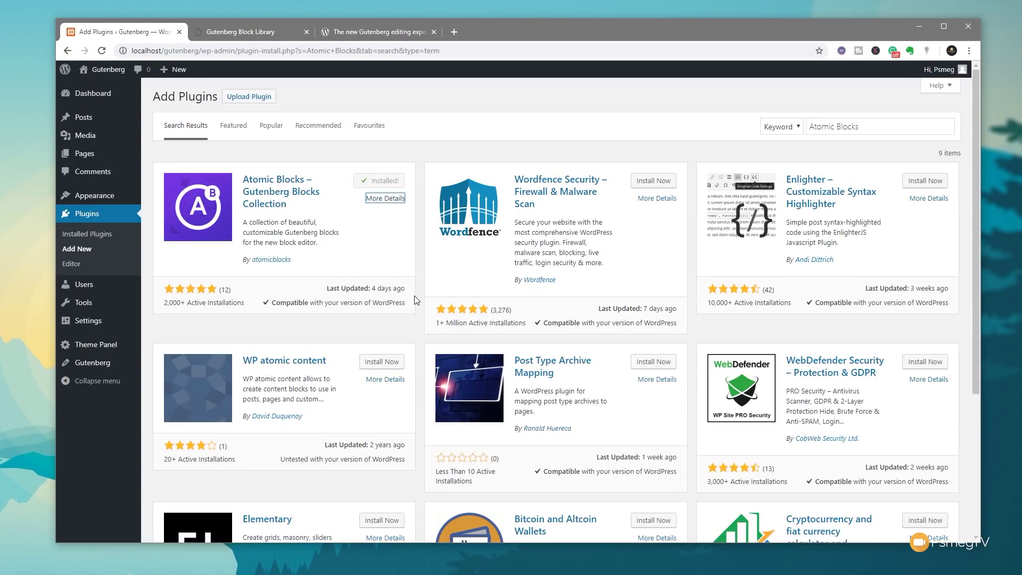
click(387, 182)
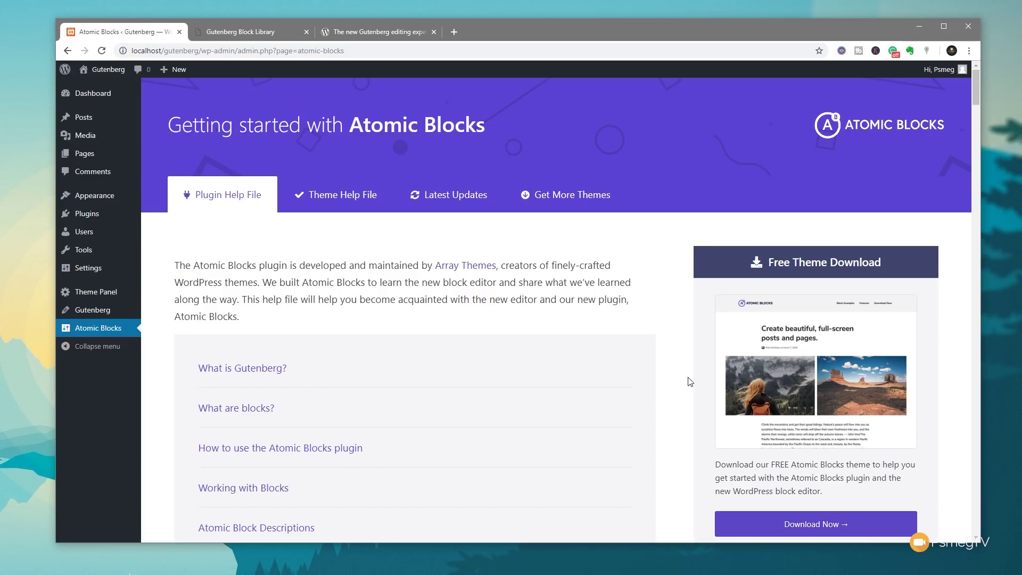
Scroll through the Atomic Blocks help page, then go to the All Pages list.
scroll(398, 404, down, 6)
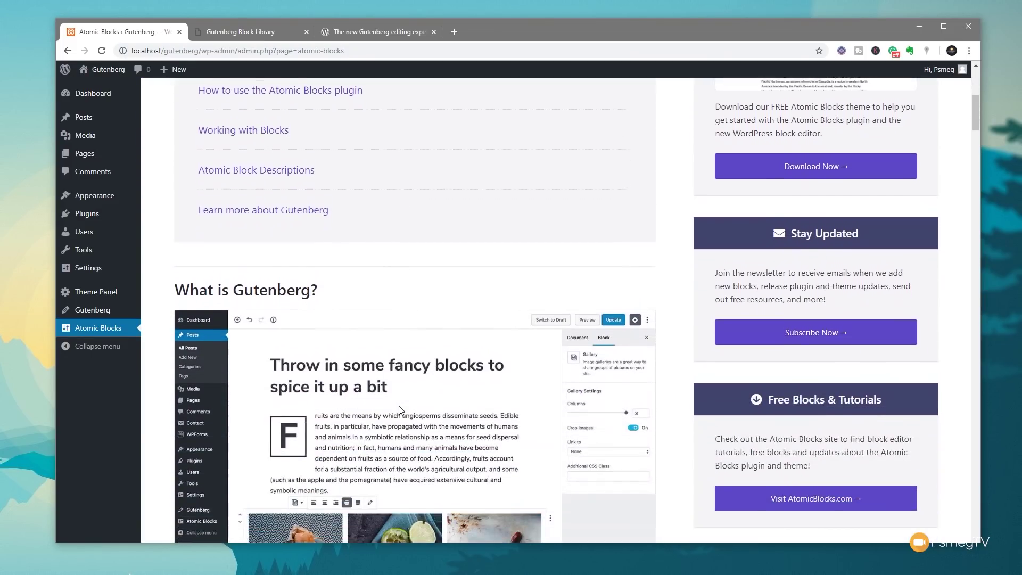
scroll(400, 410, down, 2)
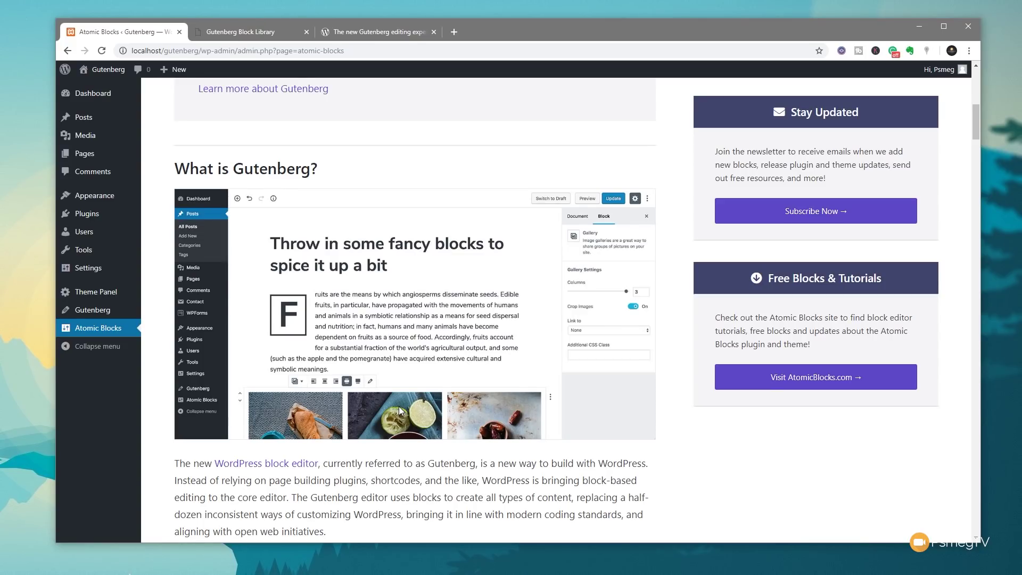
scroll(593, 472, up, 2)
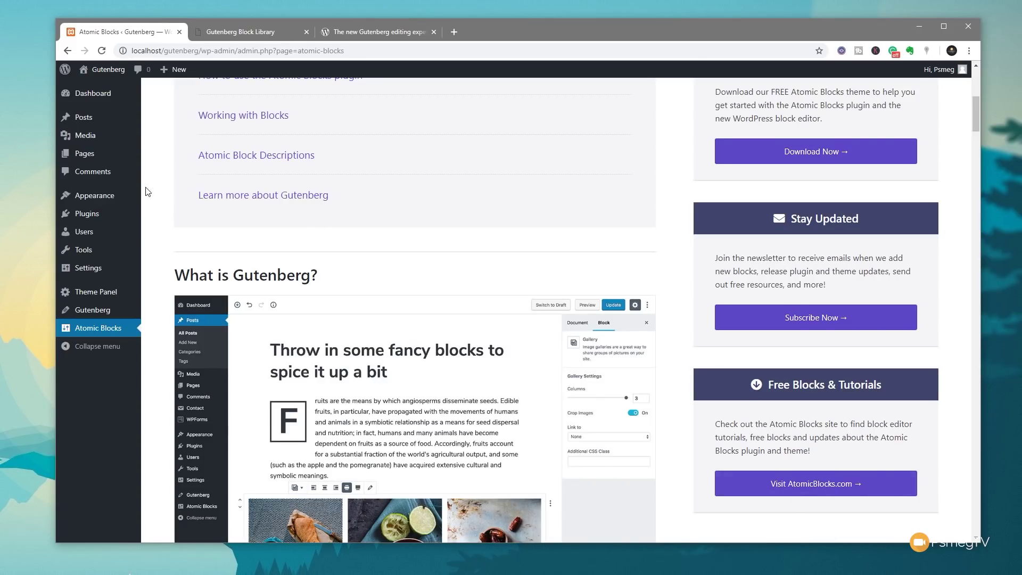
click(159, 156)
mouse_move(156, 181)
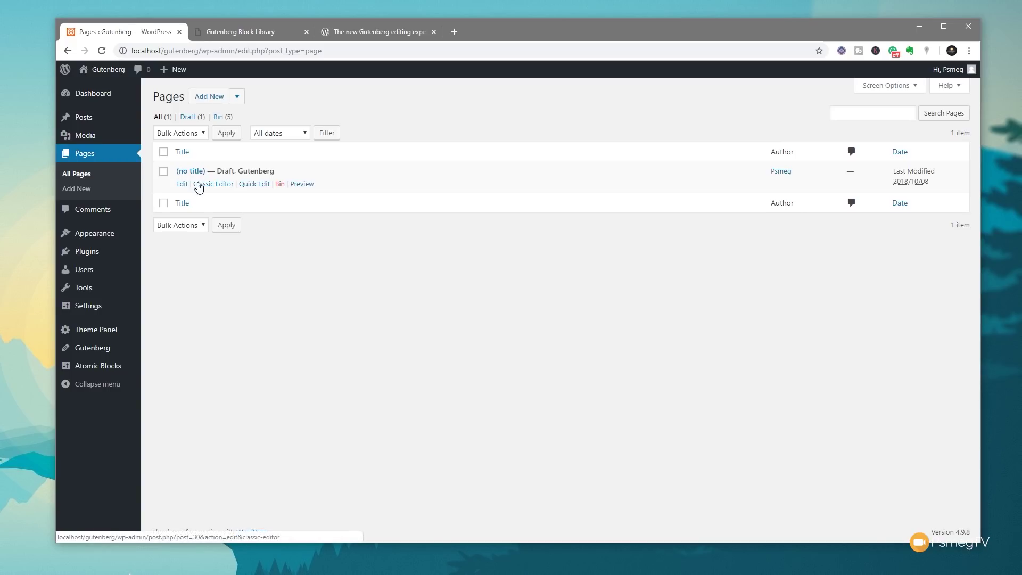
Open the untitled draft page and delete its Latest Posts block.
click(184, 173)
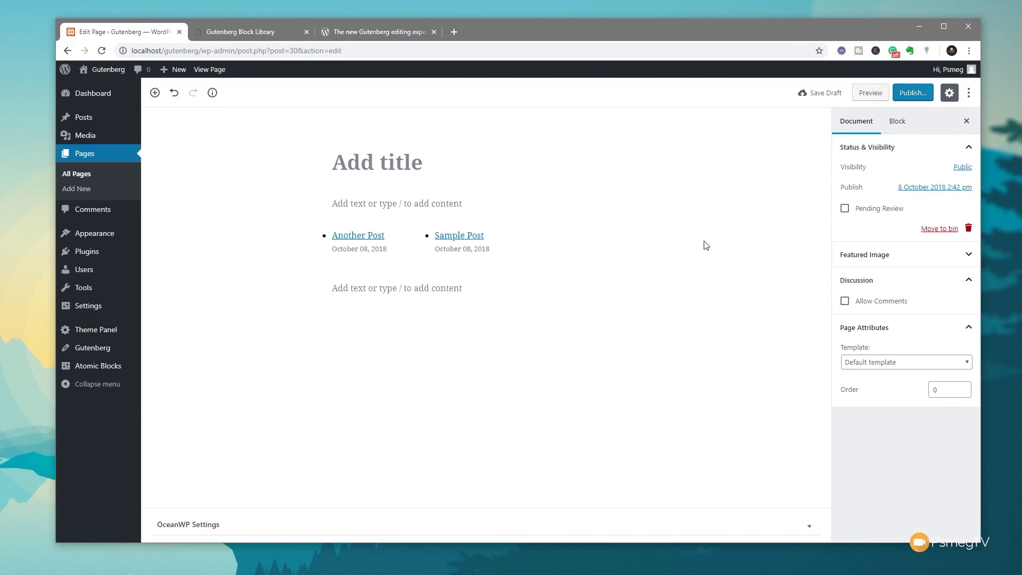
click(602, 242)
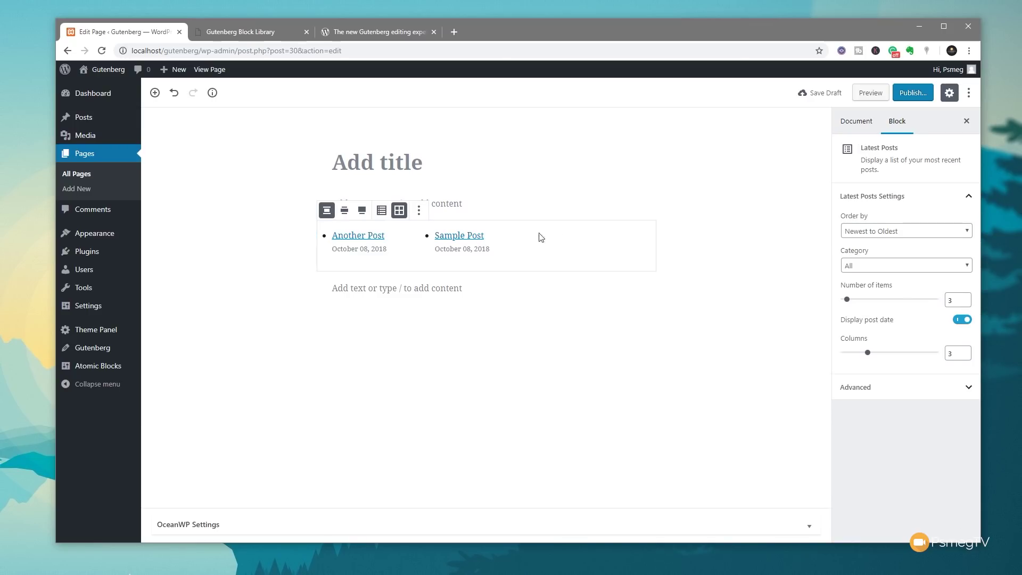
click(418, 211)
click(443, 347)
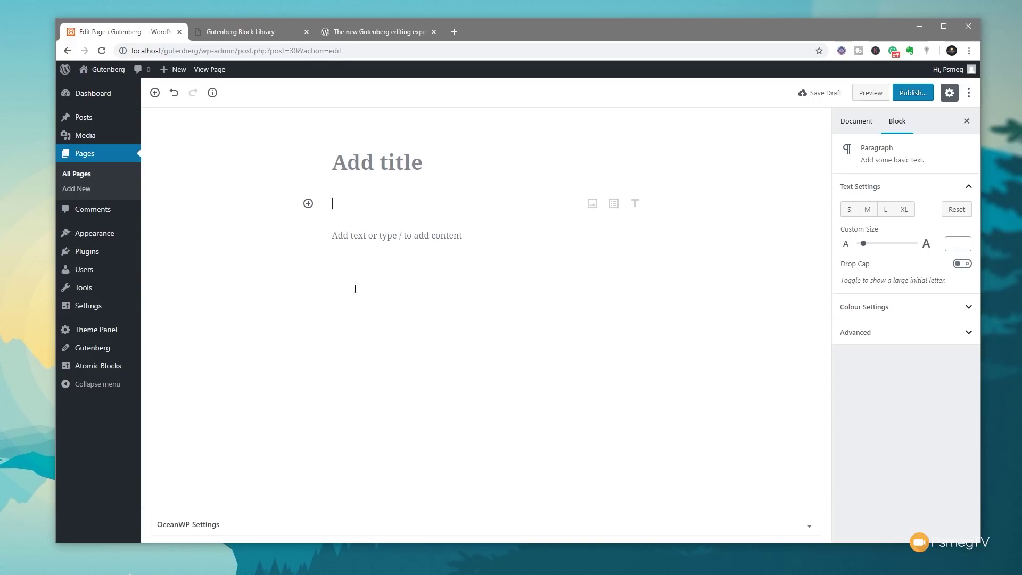
Insert an AB Post Grid block from the Atomic Blocks category.
click(154, 93)
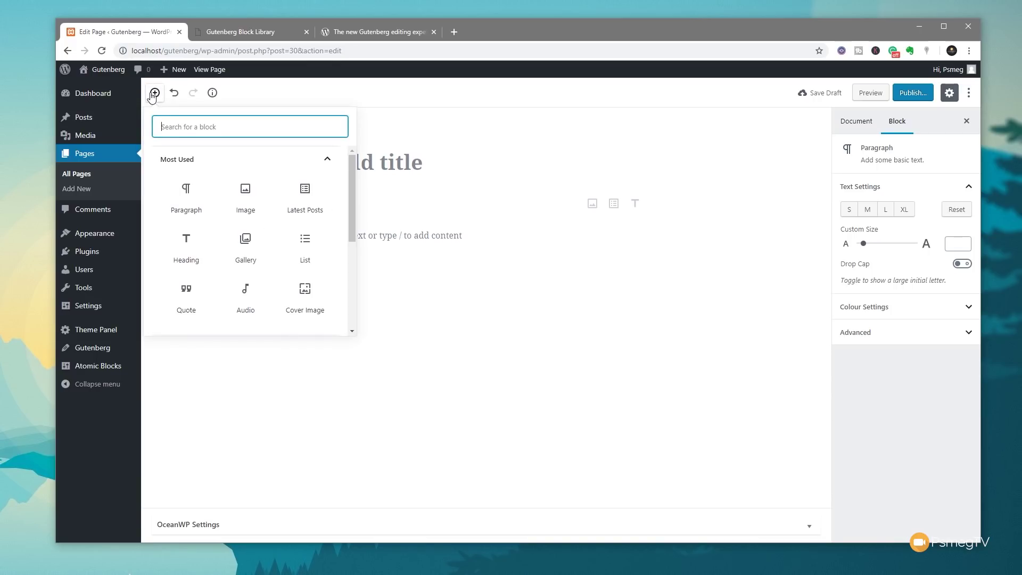
drag(349, 174, 356, 262)
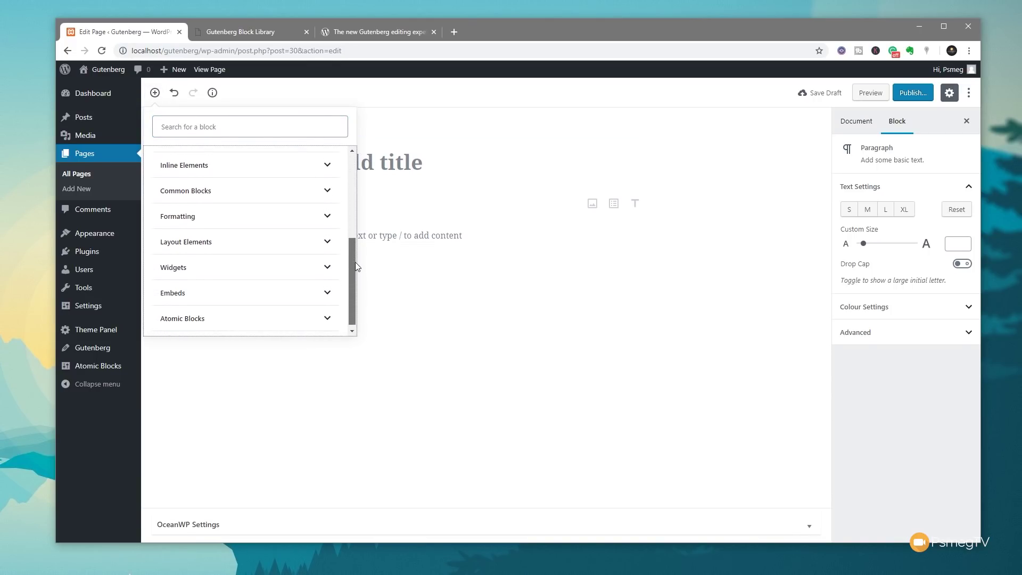
click(242, 319)
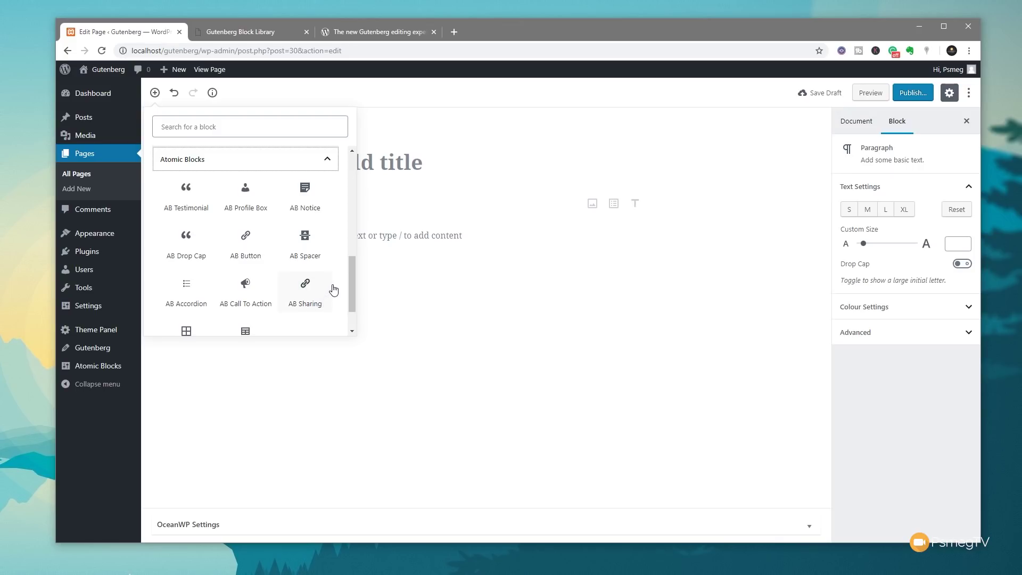
drag(349, 276, 354, 295)
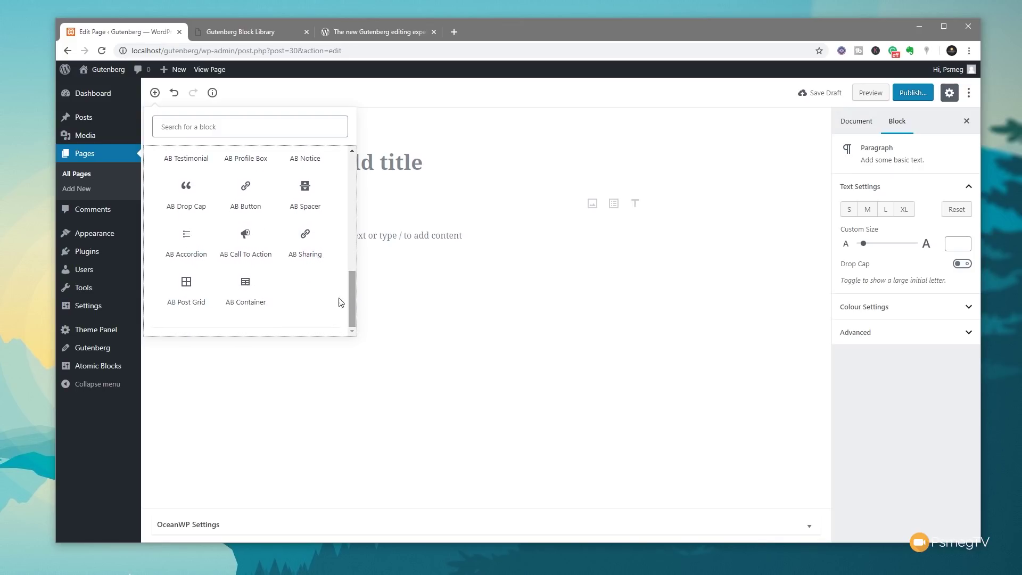
click(183, 298)
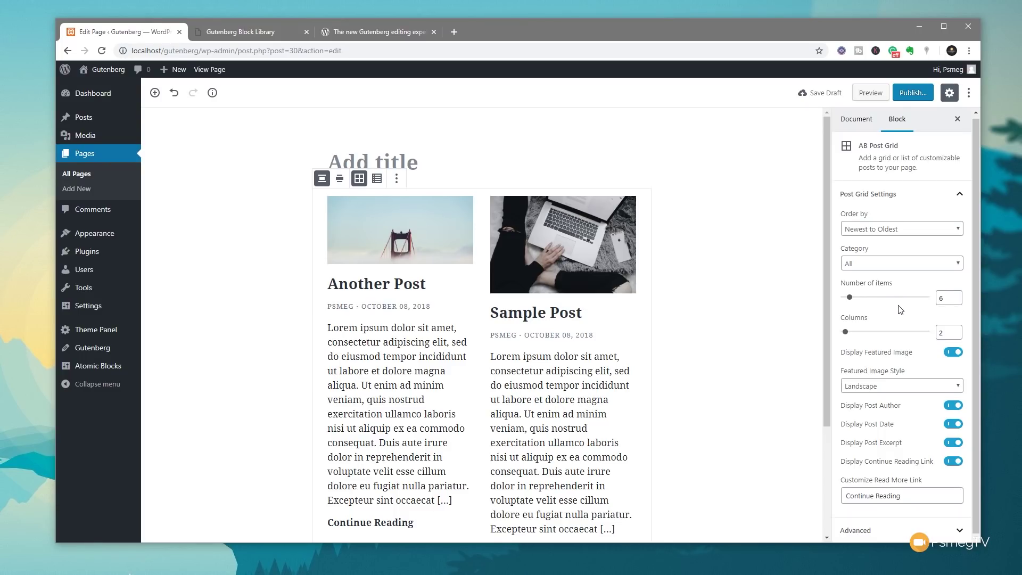
Show 2 posts, keep featured images on, and switch the grid to a wide-width list.
click(847, 300)
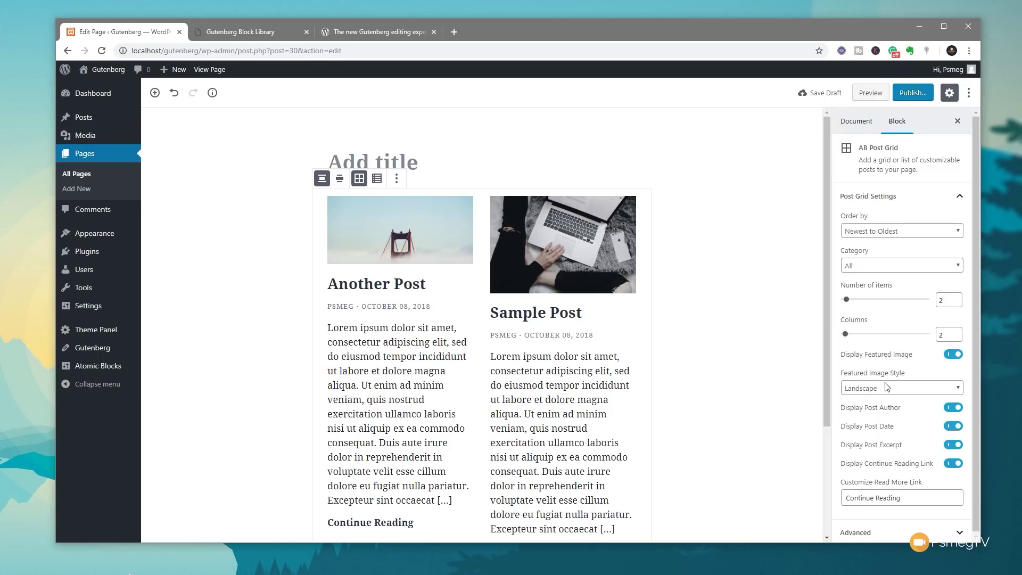
click(954, 355)
click(962, 357)
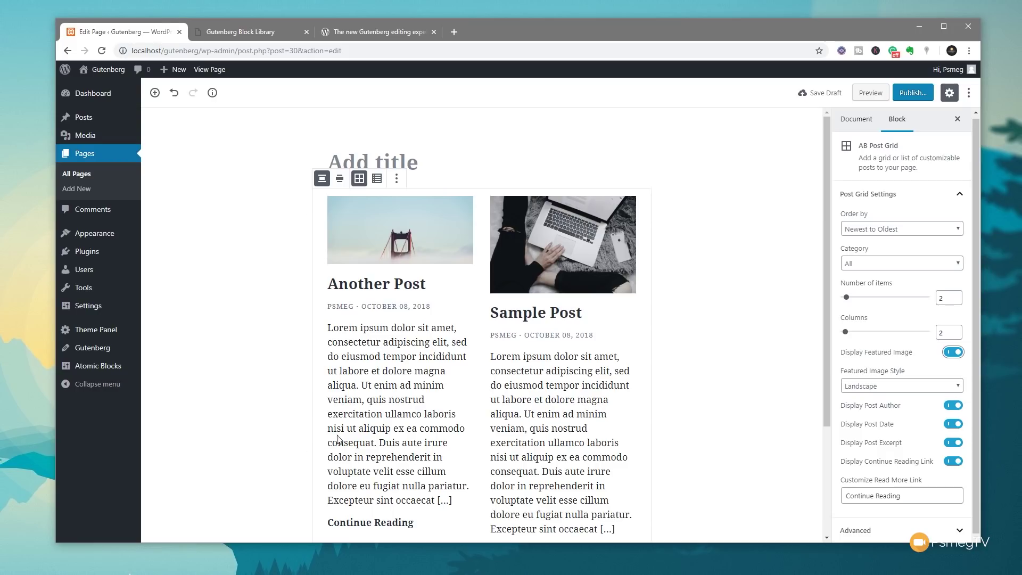
click(376, 179)
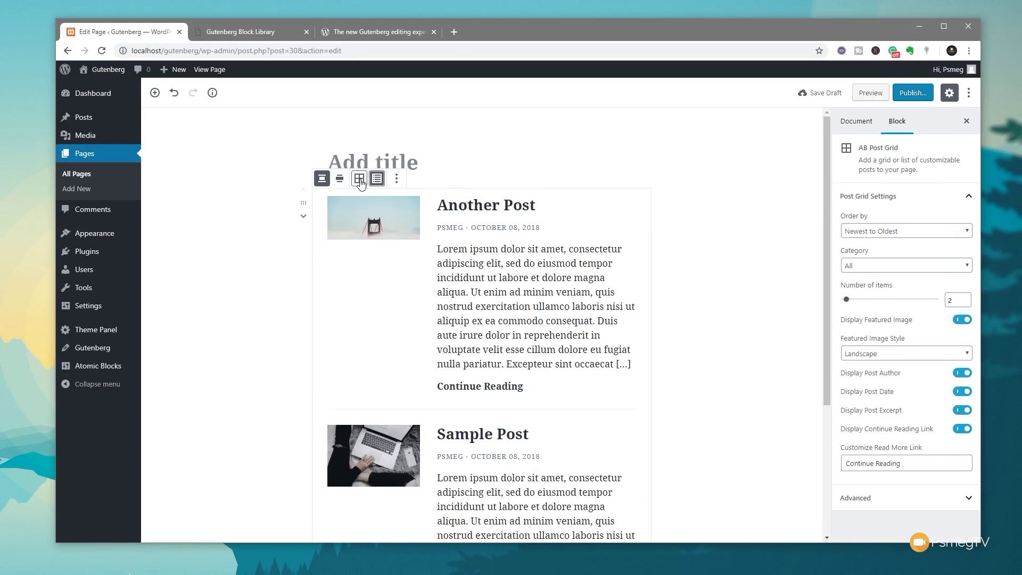
click(340, 179)
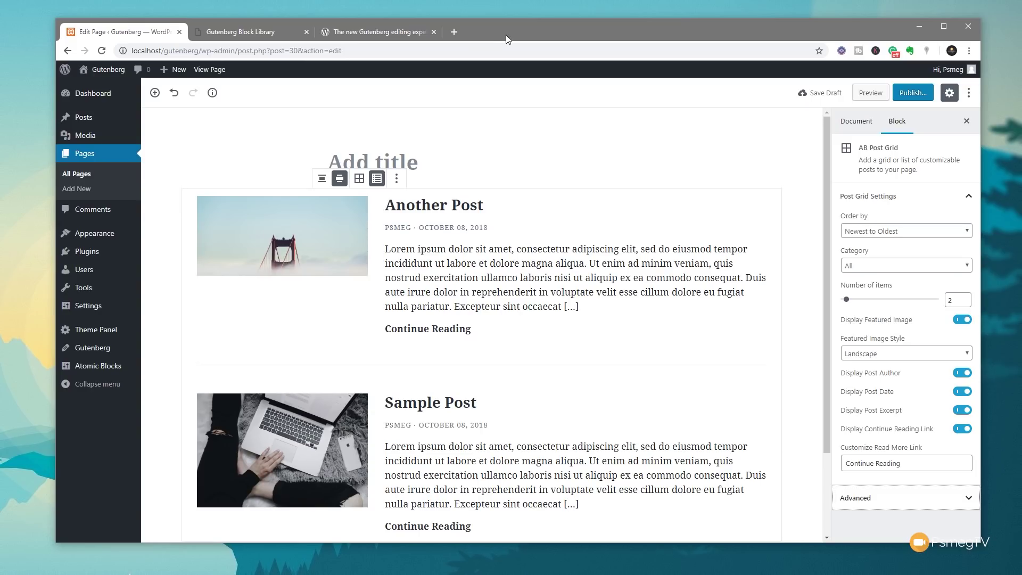
scroll(614, 252, down, 2)
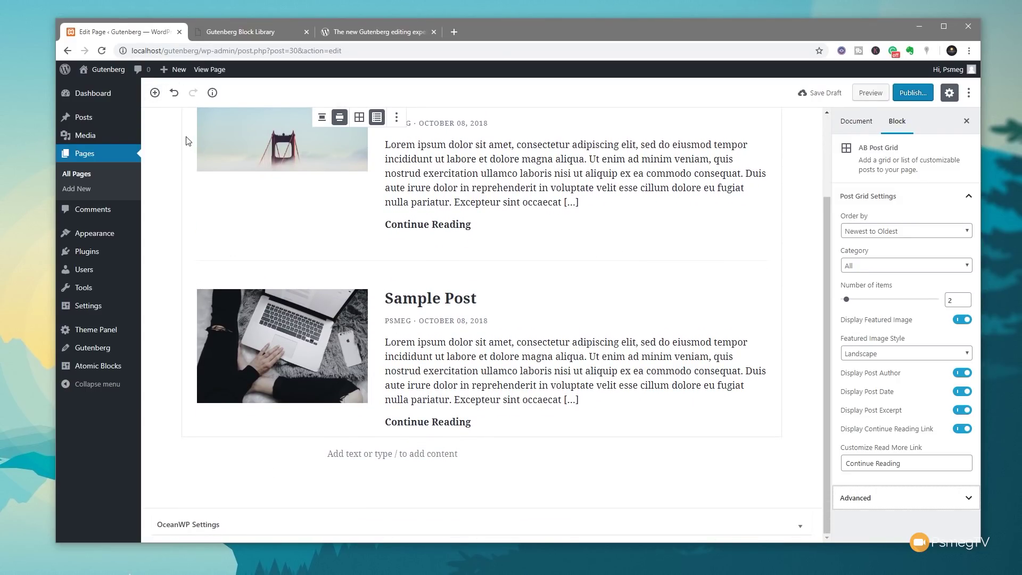
click(154, 92)
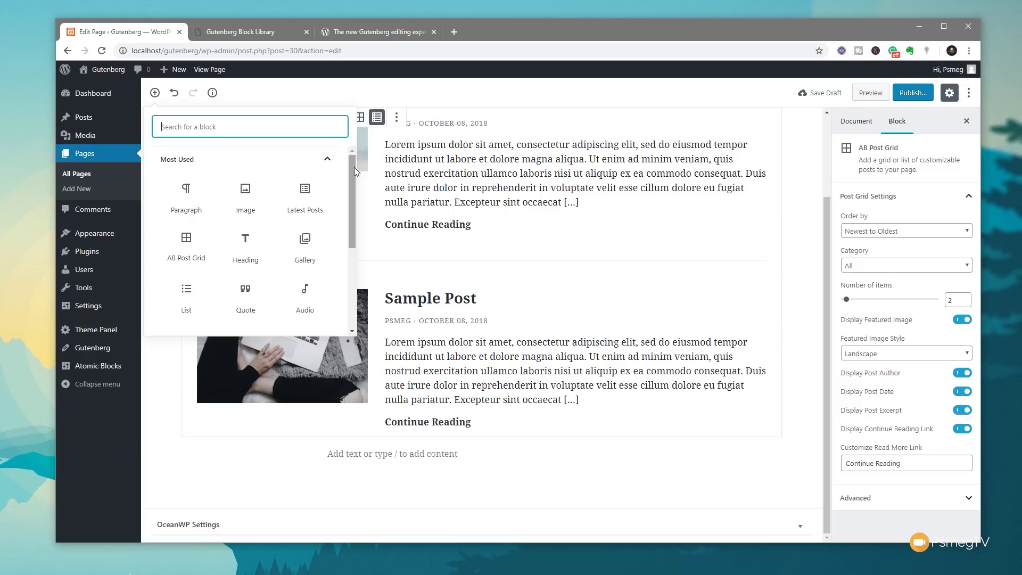
scroll(354, 166, down, 5)
click(323, 318)
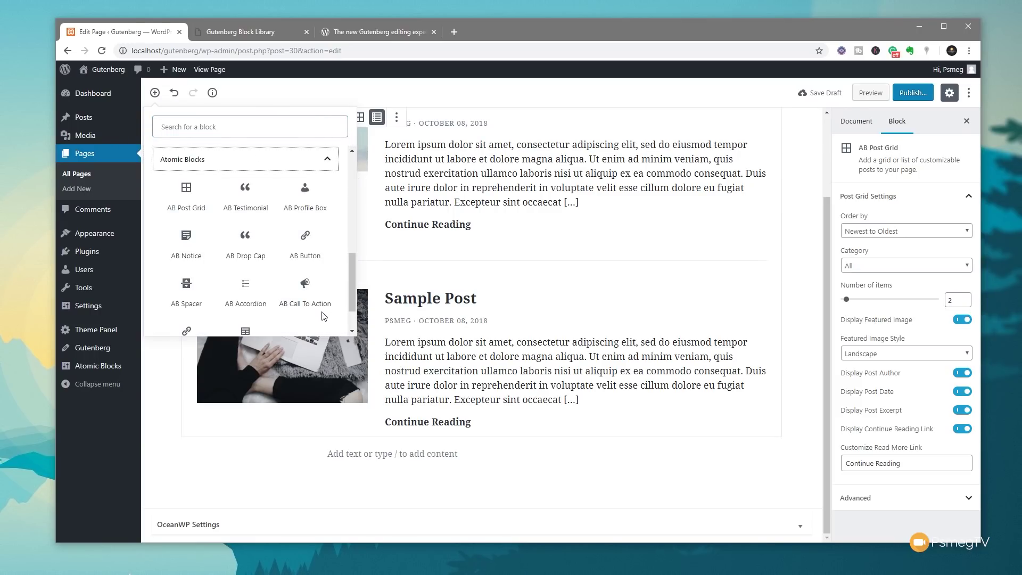
scroll(319, 307, down, 1)
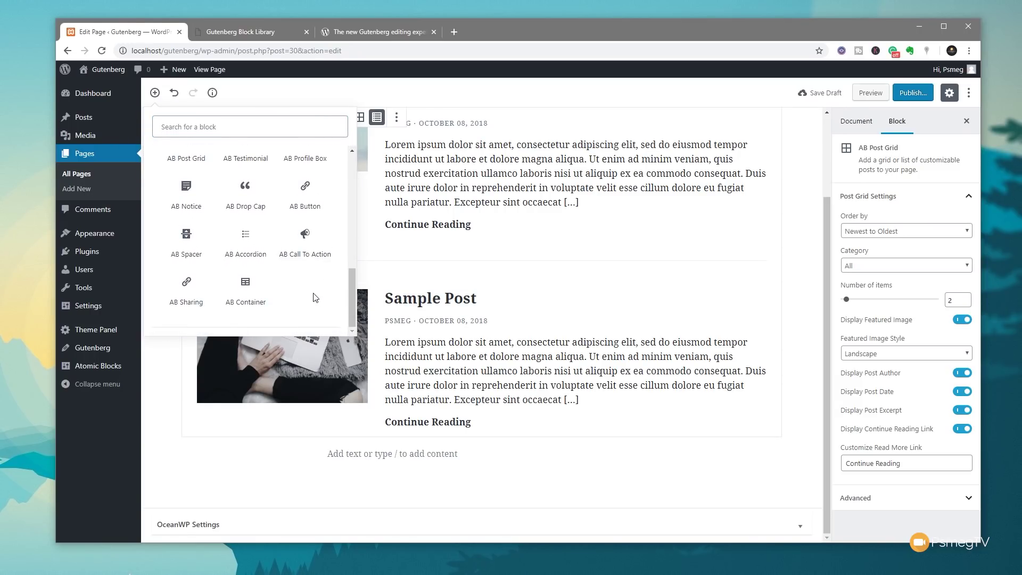
click(249, 246)
scroll(247, 246, down, 1)
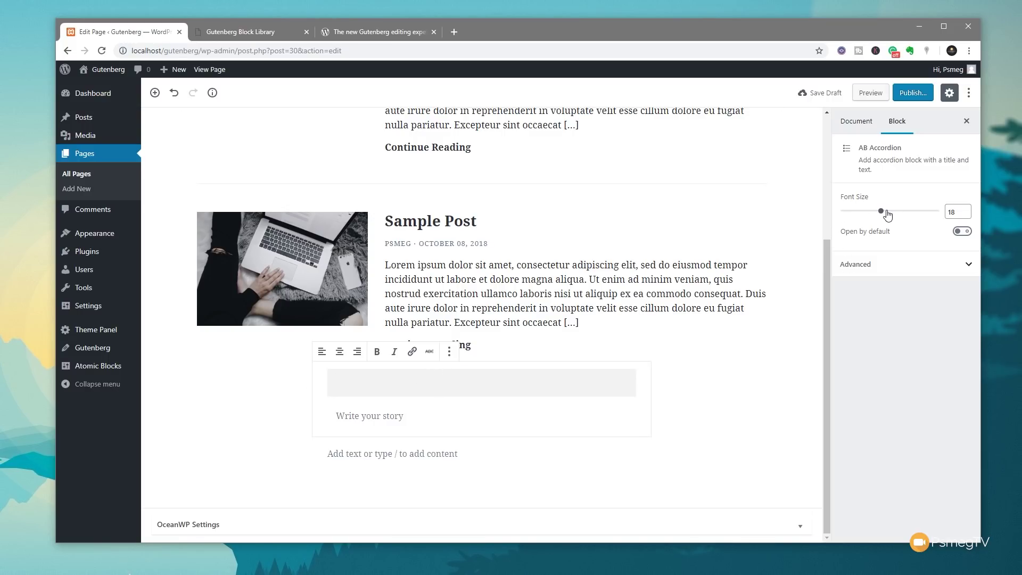
click(968, 265)
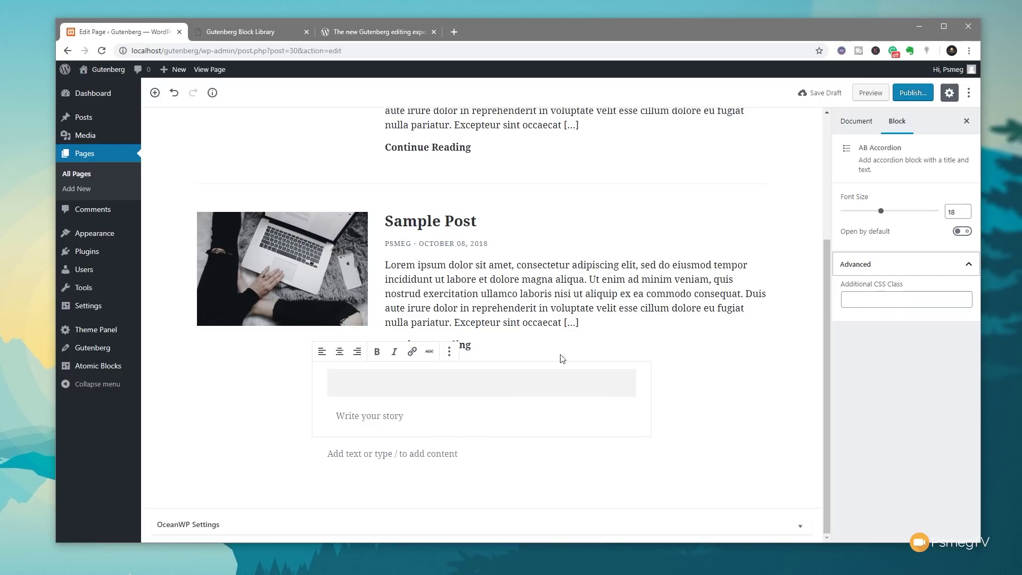
click(449, 351)
click(468, 507)
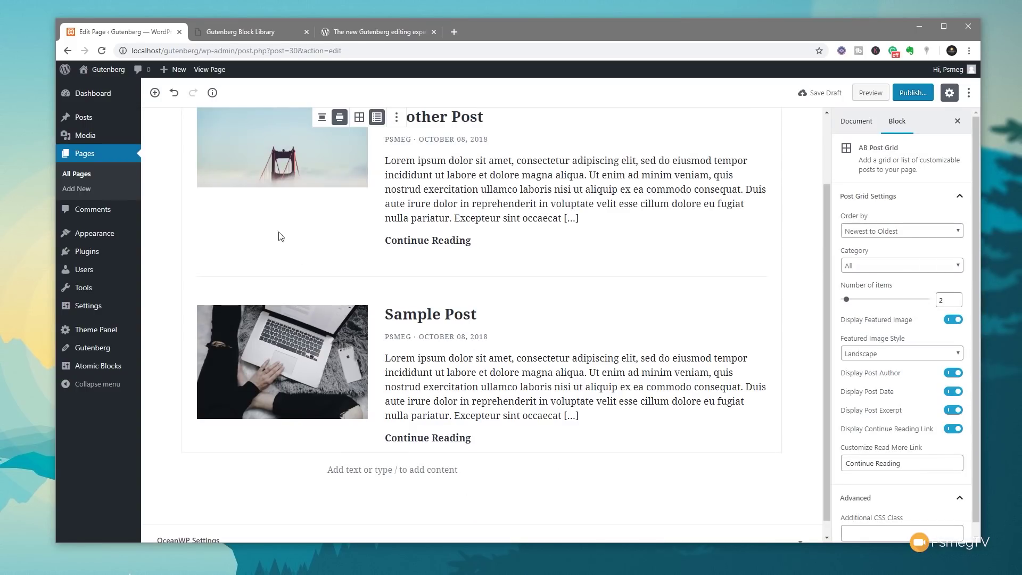
Expand the Atomic Blocks category in the inserter and scroll from AB Accordion to AB Container.
click(155, 93)
scroll(314, 260, down, 3)
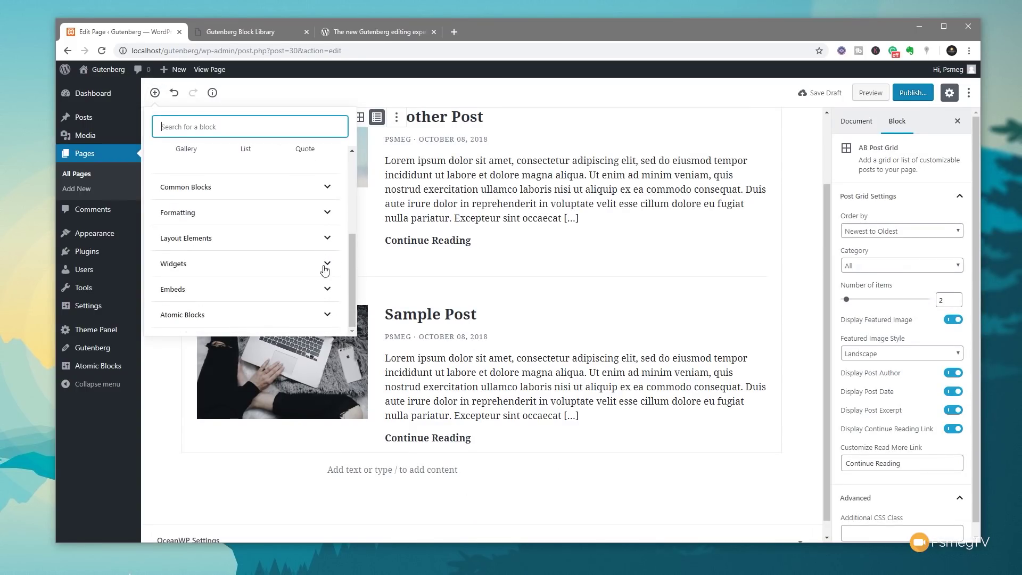
click(245, 319)
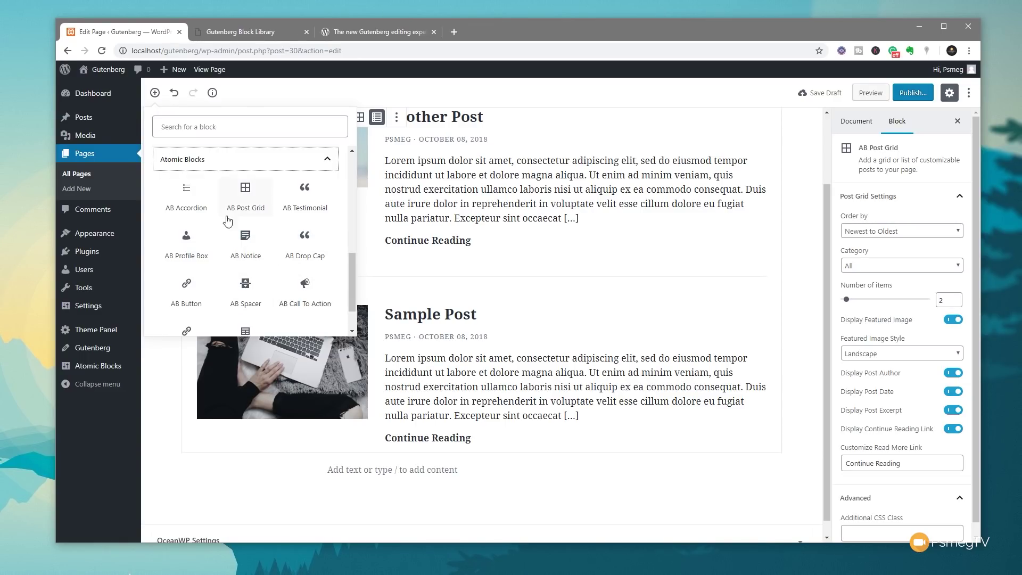
scroll(246, 277, down, 2)
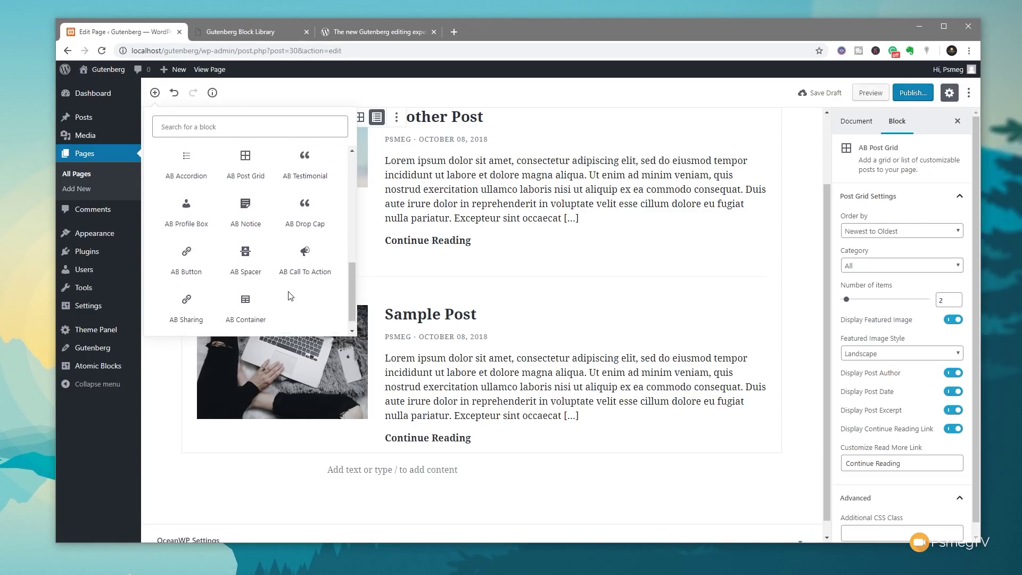
scroll(290, 296, up, 1)
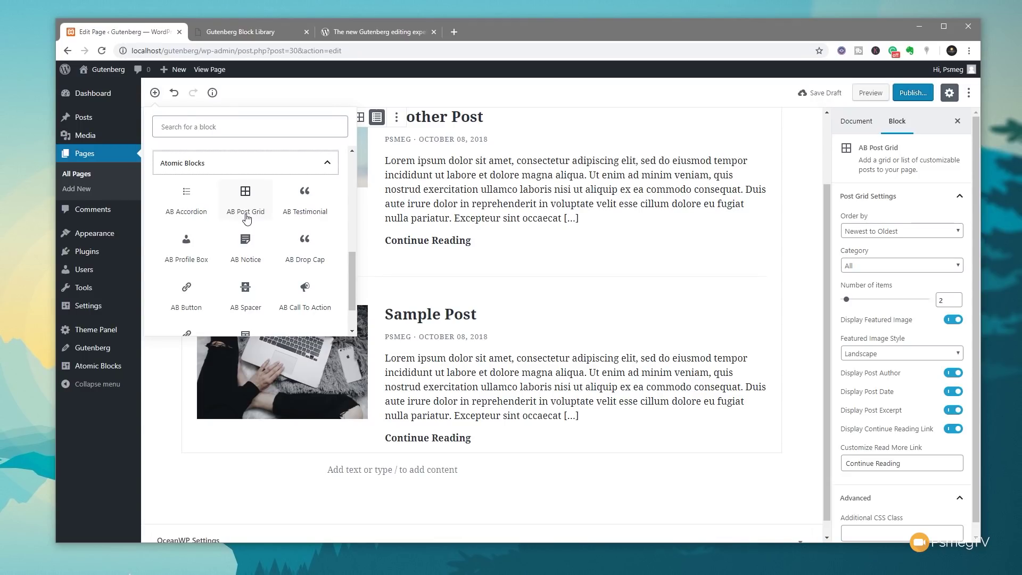
Insert an AB Notice, make it dismissable and red, and type 'This is a notice!'.
click(254, 246)
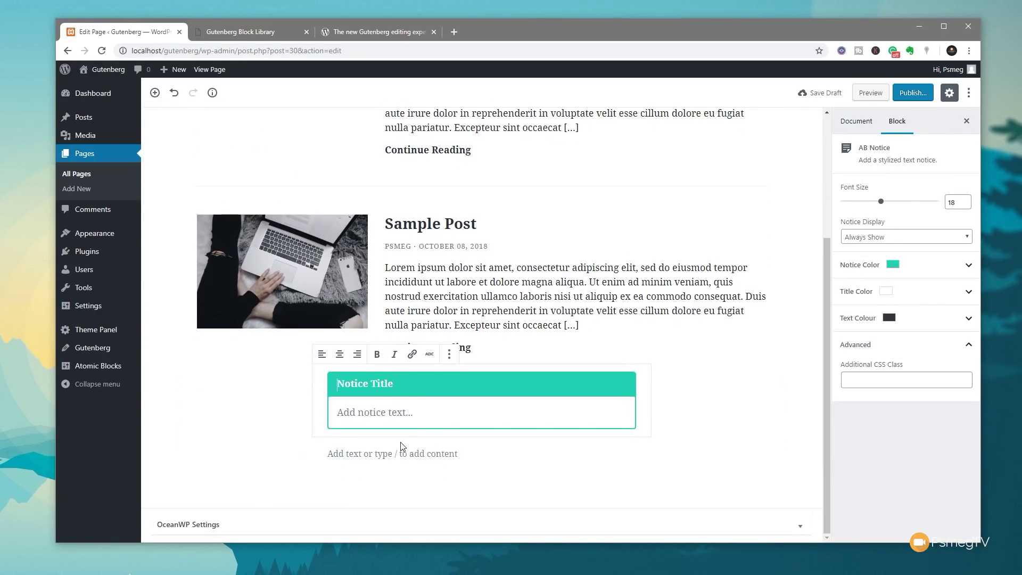
click(375, 419)
click(907, 239)
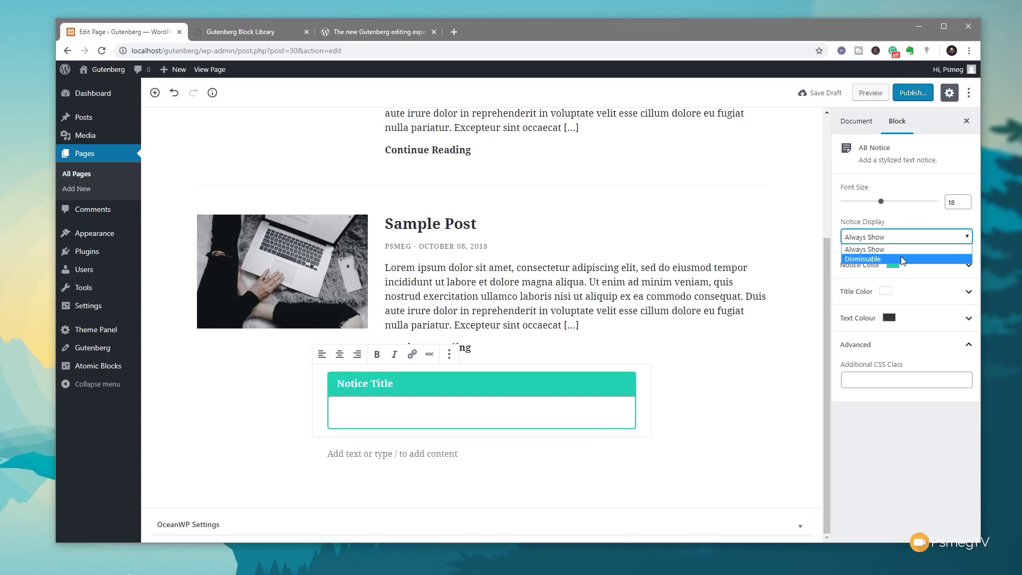
click(900, 258)
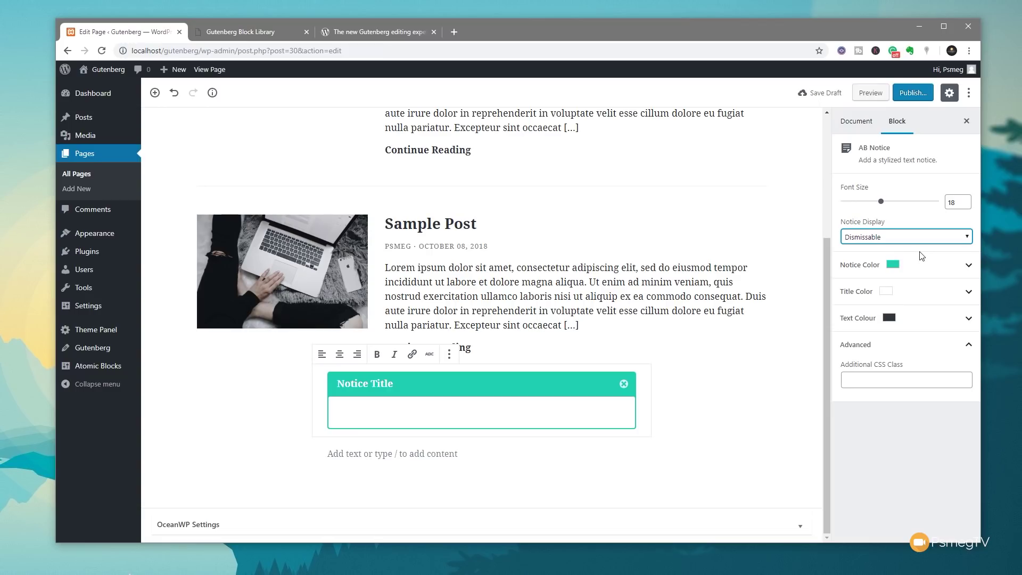
click(892, 265)
click(876, 290)
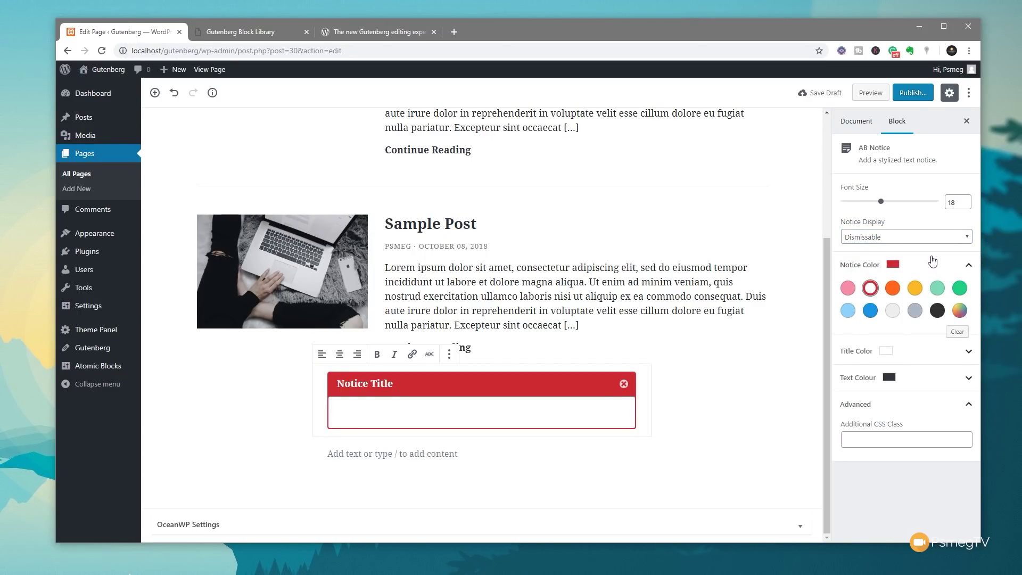
click(467, 415)
text(This is a notice)
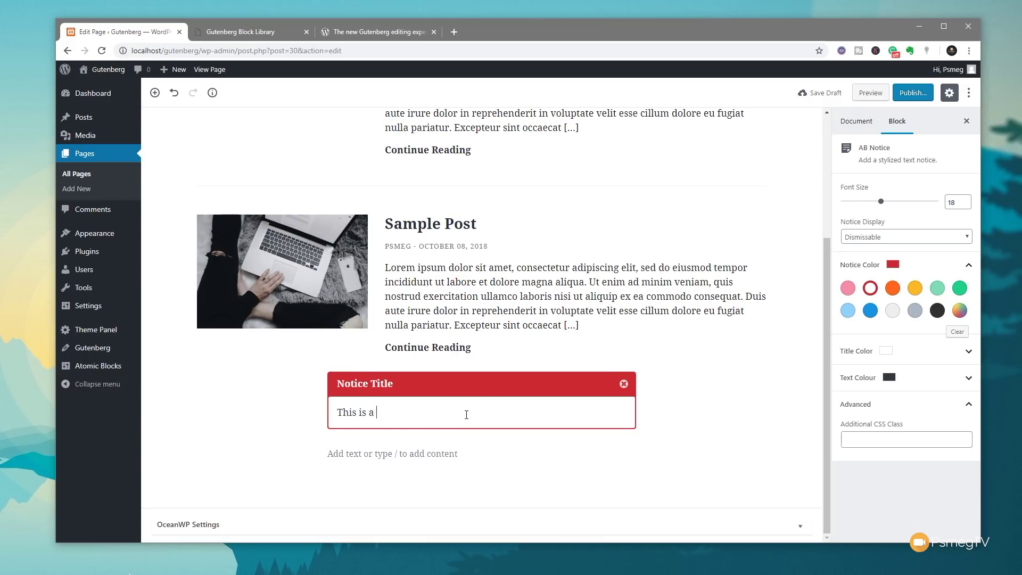
text(!)
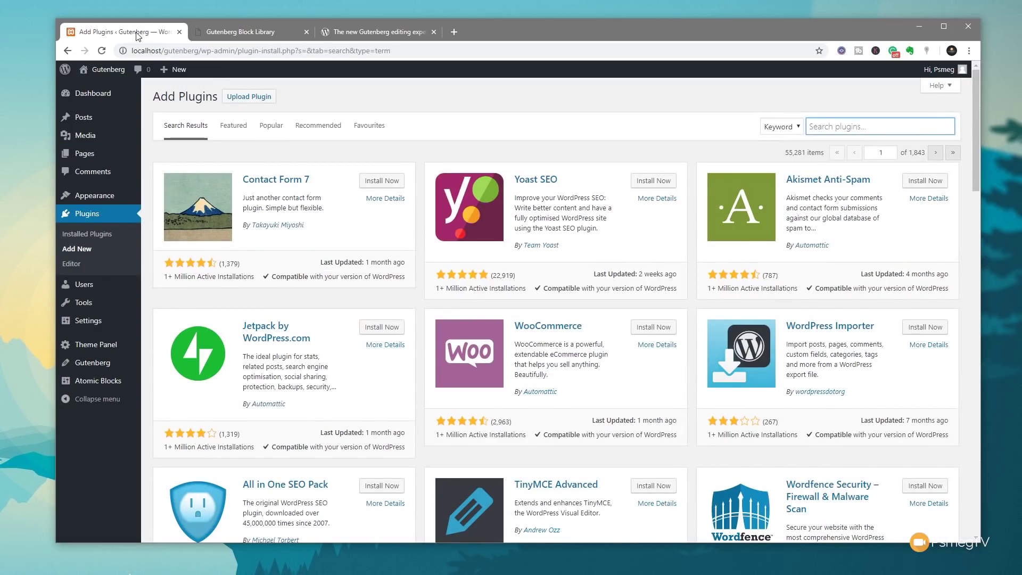
Search for the Stackable plugin, then install and activate it.
click(834, 129)
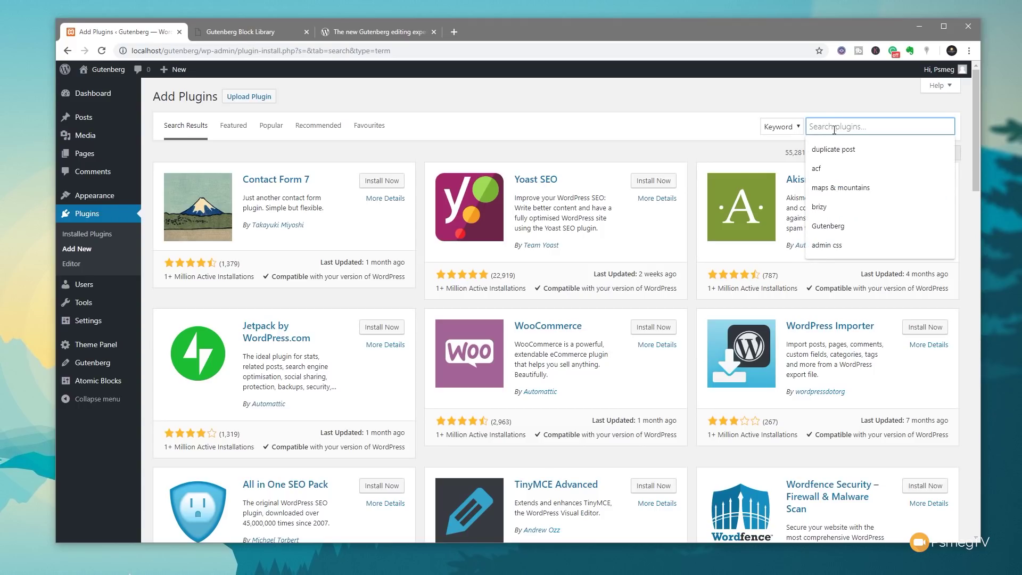
text(Stackable)
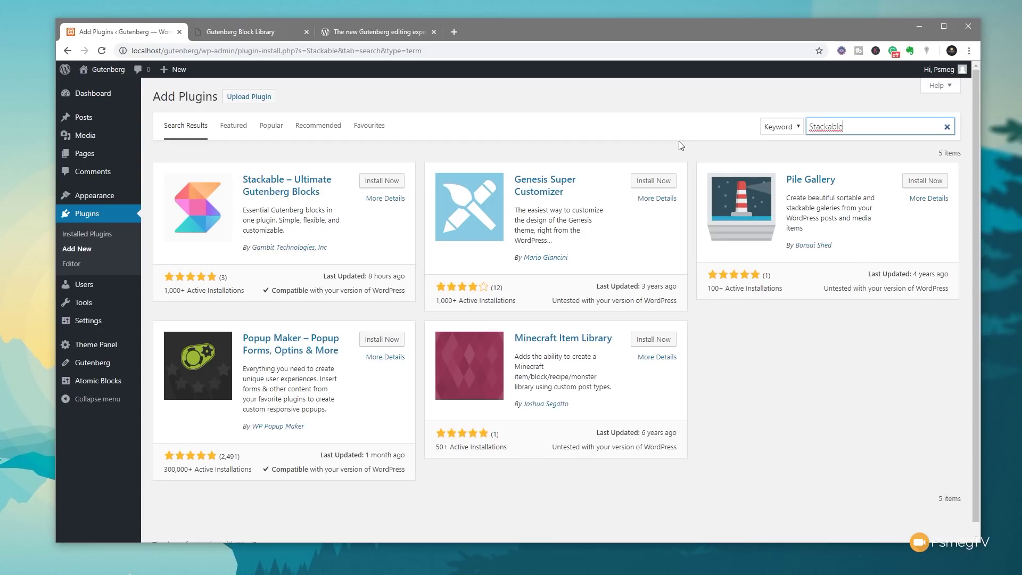
click(383, 182)
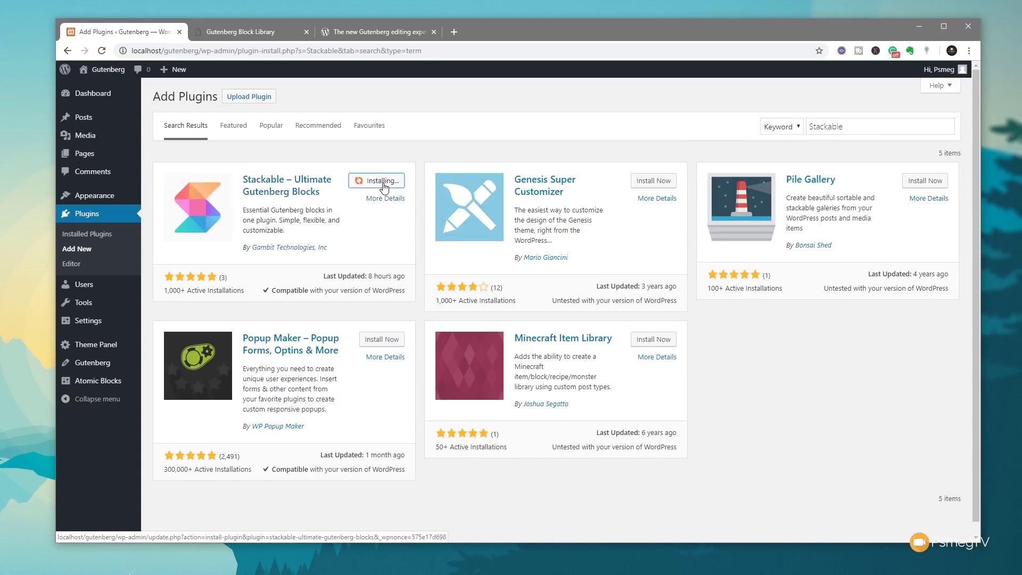
click(384, 182)
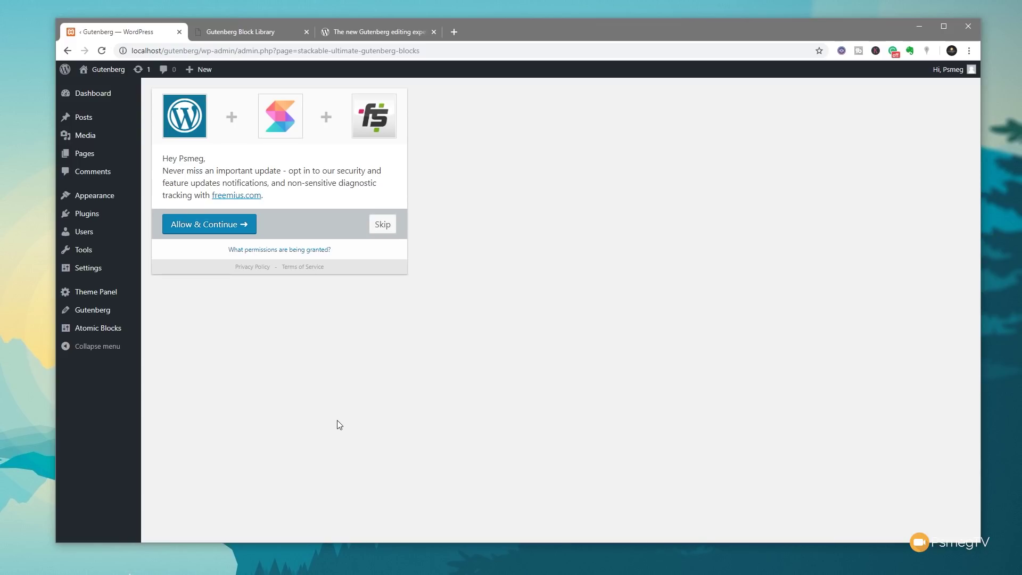
Skip the Stackable opt-in and open the Sample Block Sets page from All Pages.
click(381, 225)
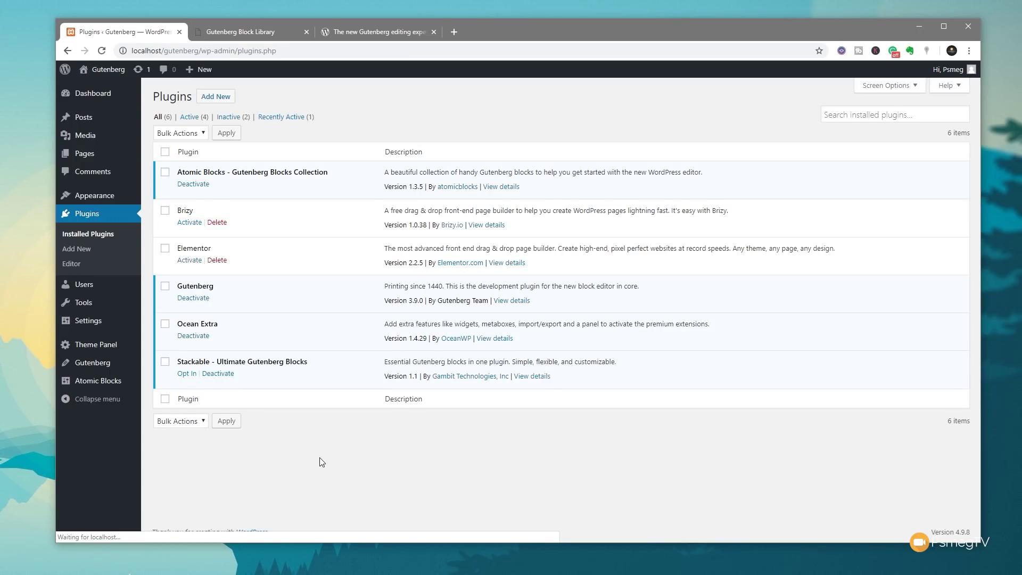
mouse_move(128, 157)
click(167, 160)
click(209, 171)
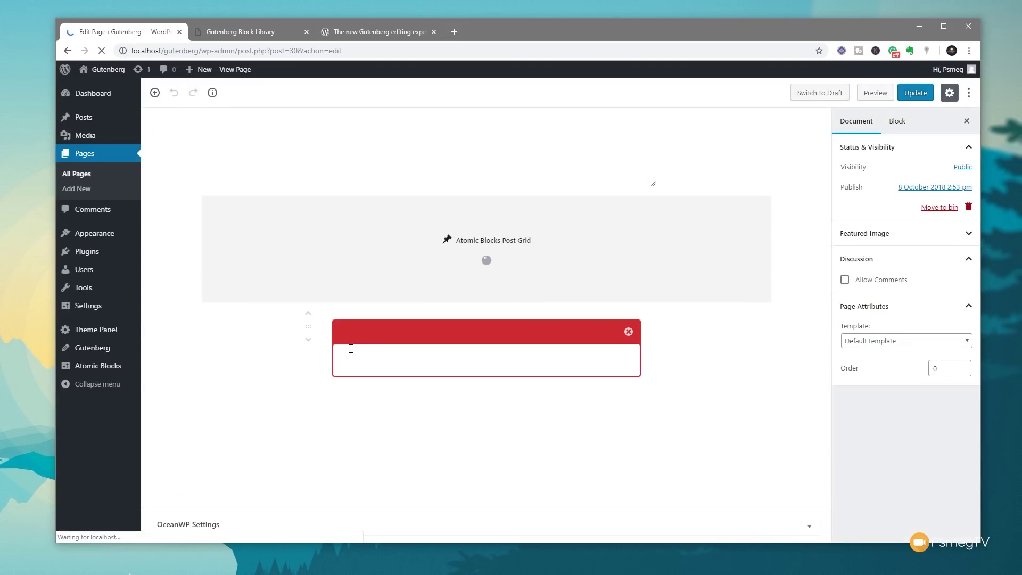
Remove the red notice block from Sample Block Sets.
scroll(532, 333, down, 4)
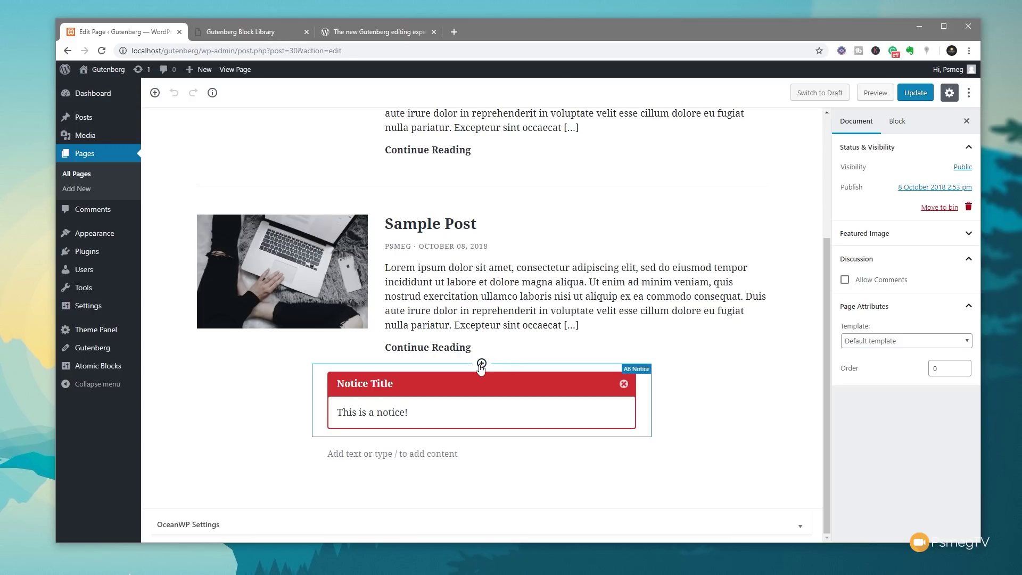
click(481, 369)
click(450, 354)
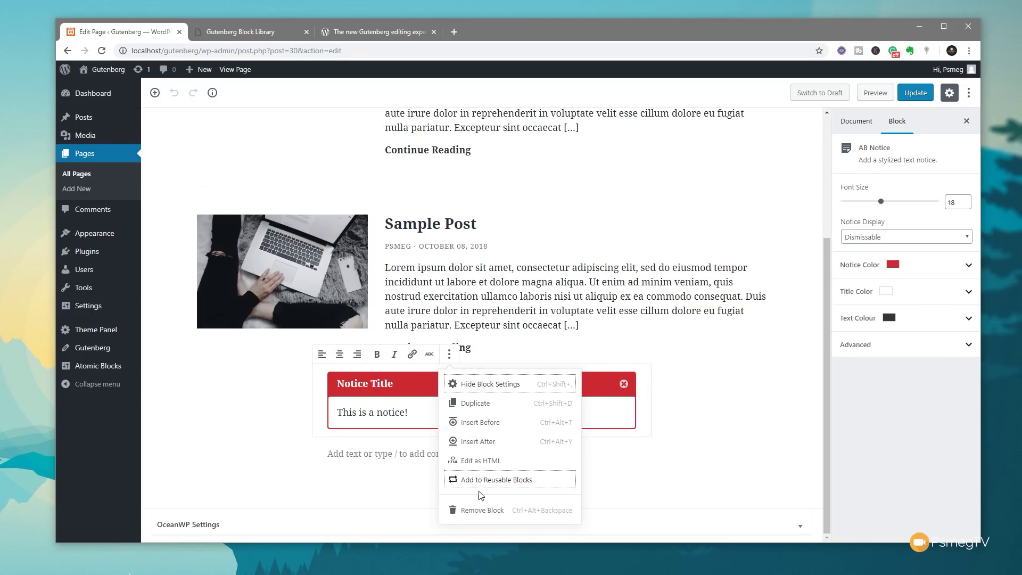
click(482, 510)
Remove the post grid block, then scroll through the block inserter.
scroll(396, 267, up, 2)
click(397, 179)
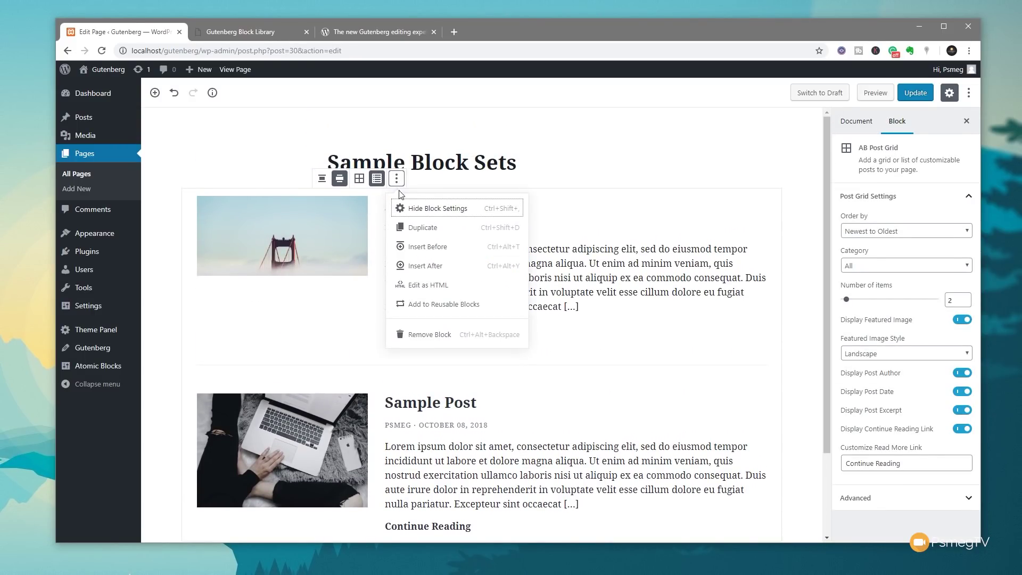
click(429, 334)
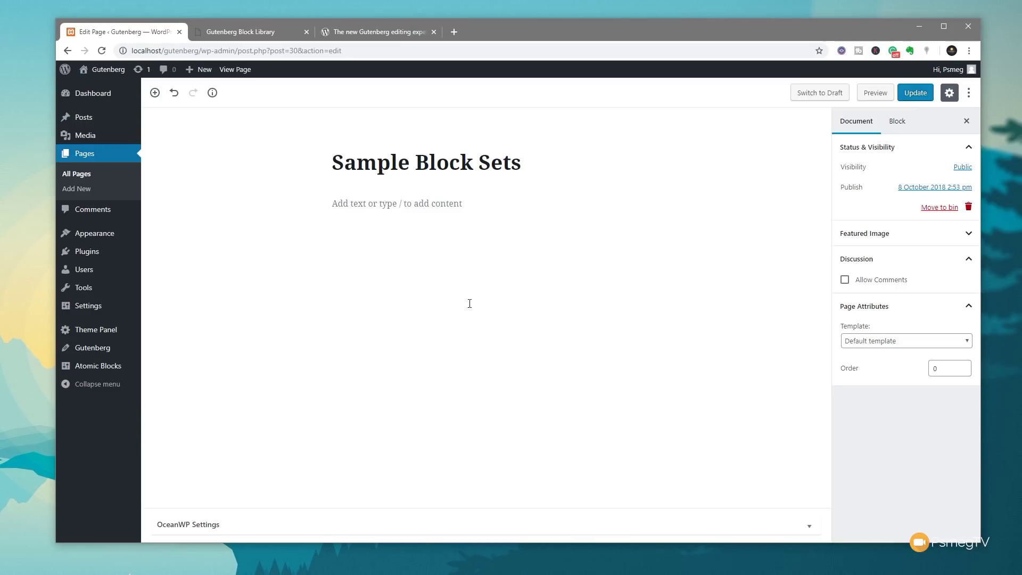
click(155, 95)
drag(352, 190, 350, 305)
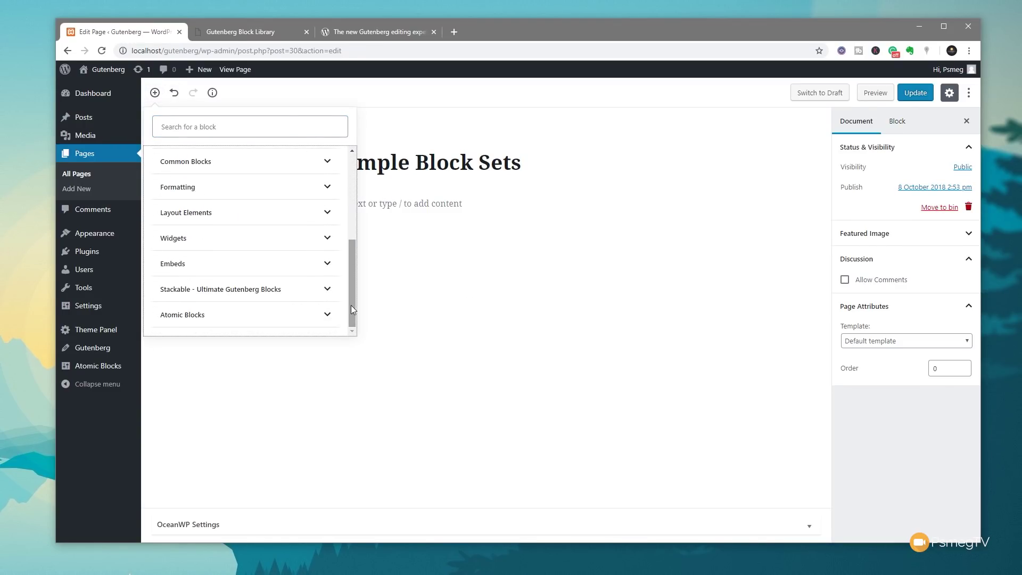
Expand the 'Stackable - Ultimate Gutenberg Blocks' category in the inserter and scroll down to Team Member.
click(324, 293)
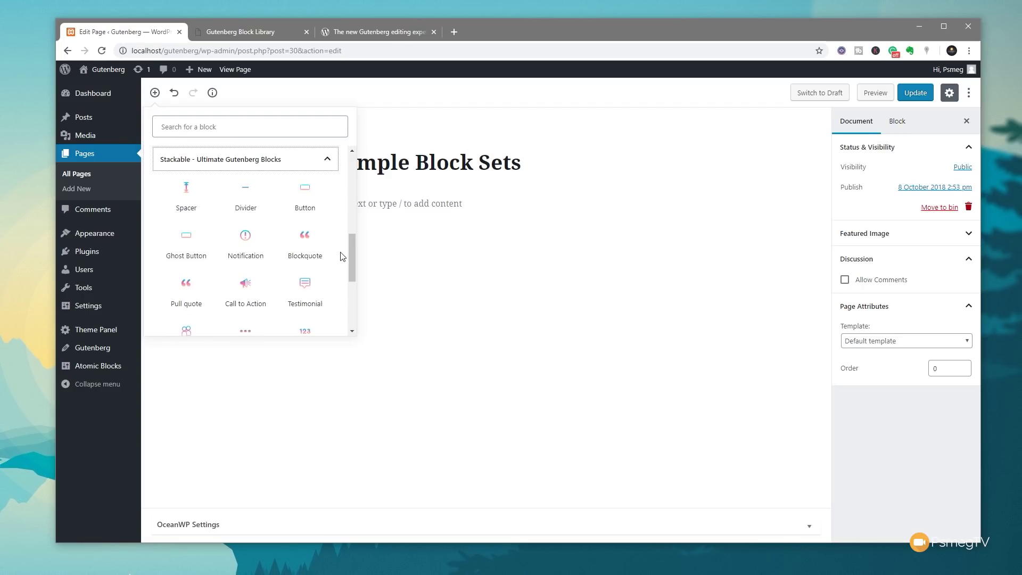
mouse_move(351, 244)
mouse_down()
mouse_move(353, 287)
mouse_move(353, 244)
mouse_up()
scroll(352, 245, down, 1)
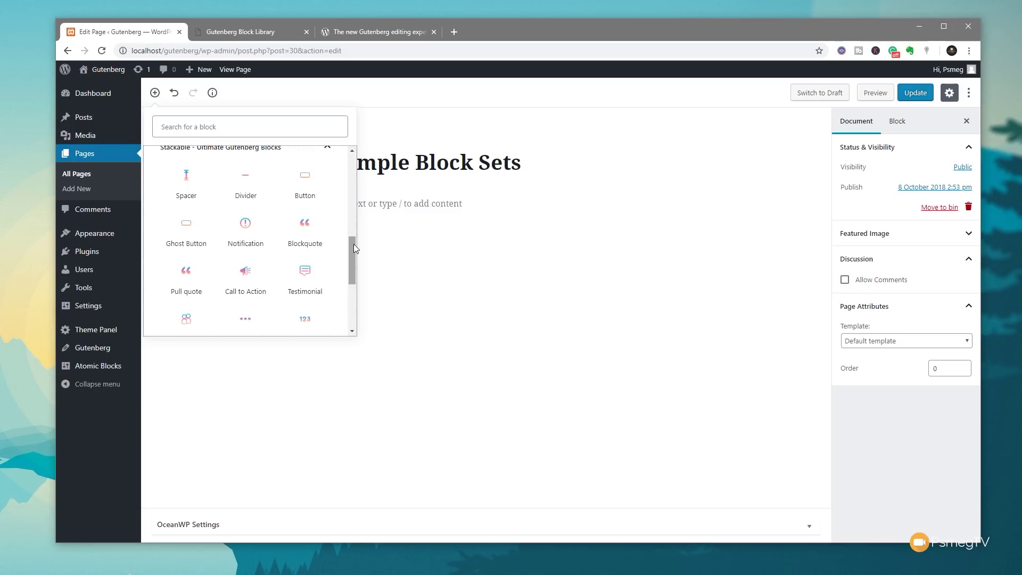
drag(354, 244, 353, 262)
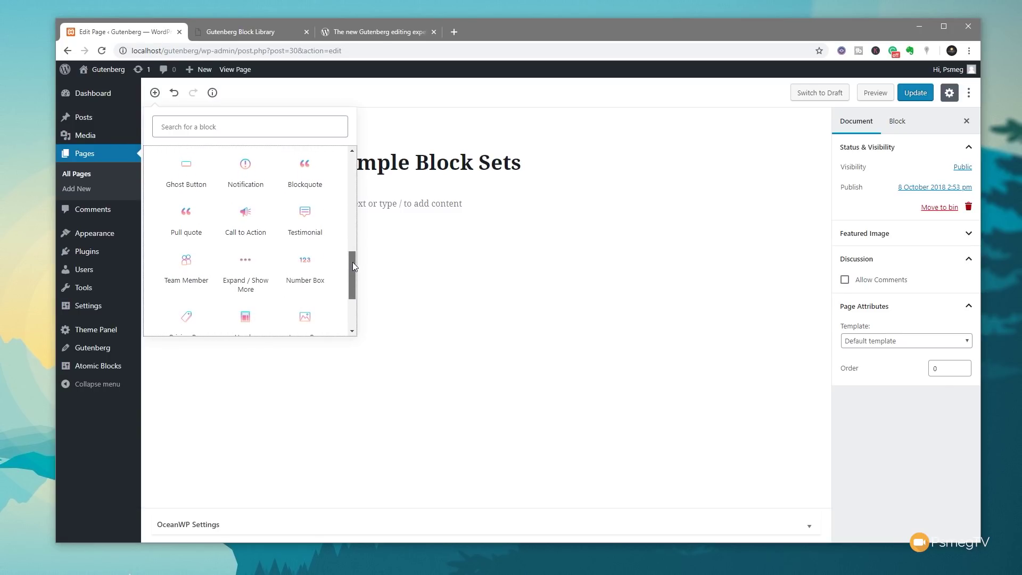
Insert a Stackable Team Member block using the laptop photo from the Media Library as its picture.
click(188, 270)
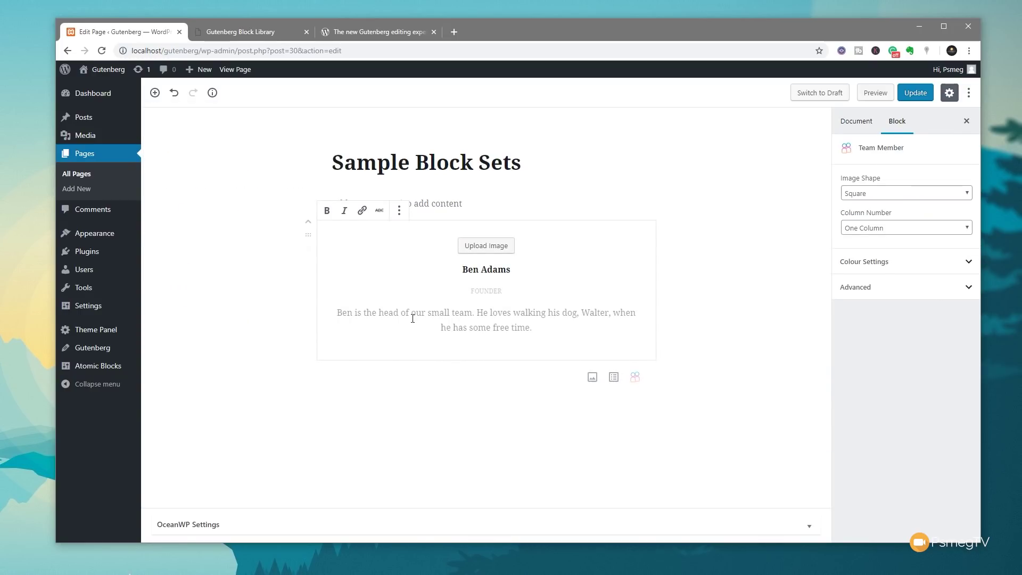
click(506, 242)
click(125, 190)
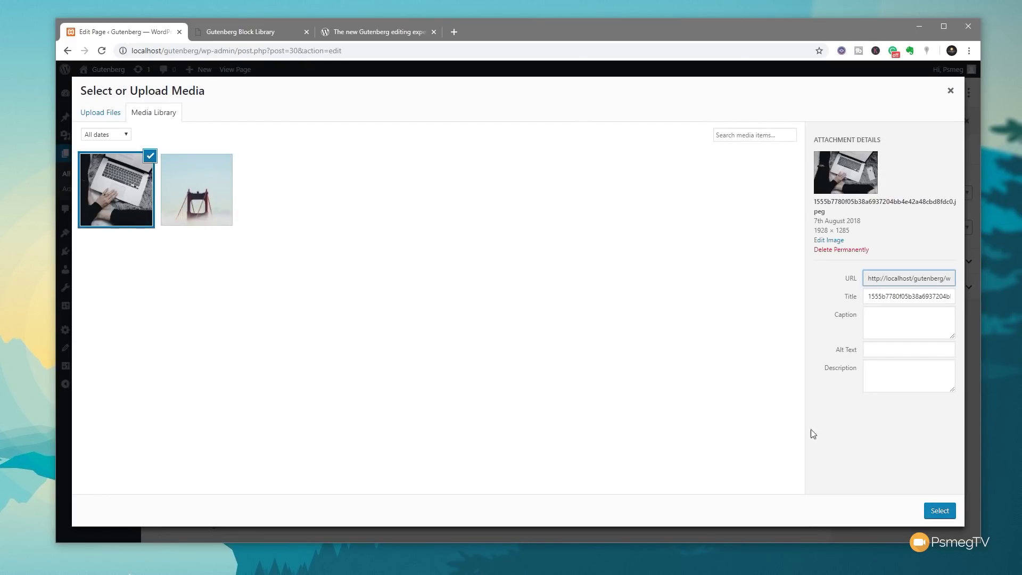
click(940, 510)
scroll(395, 415, down, 1)
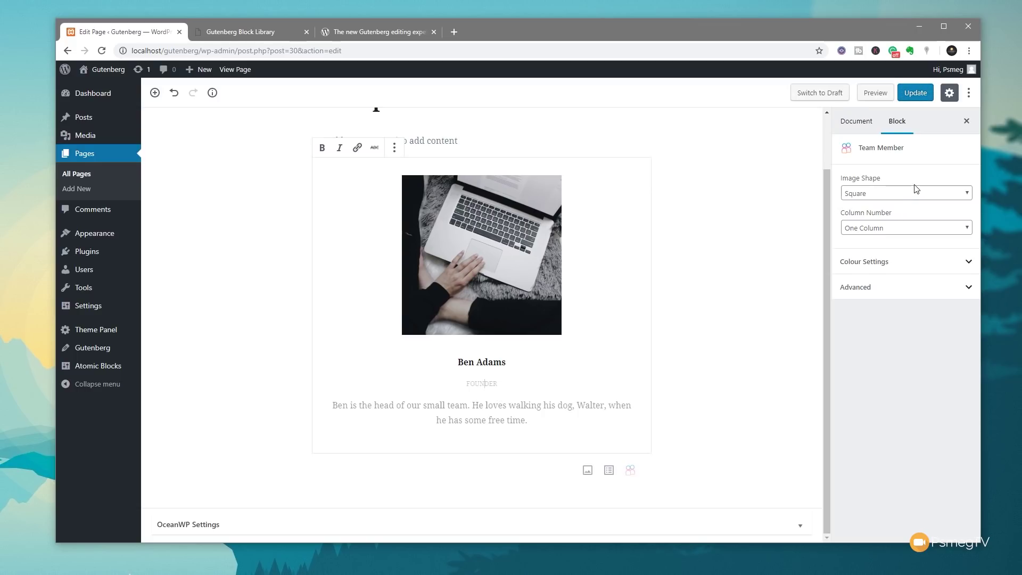
Set the Team Member Image Shape to Circle, keeping the single-column layout.
click(888, 197)
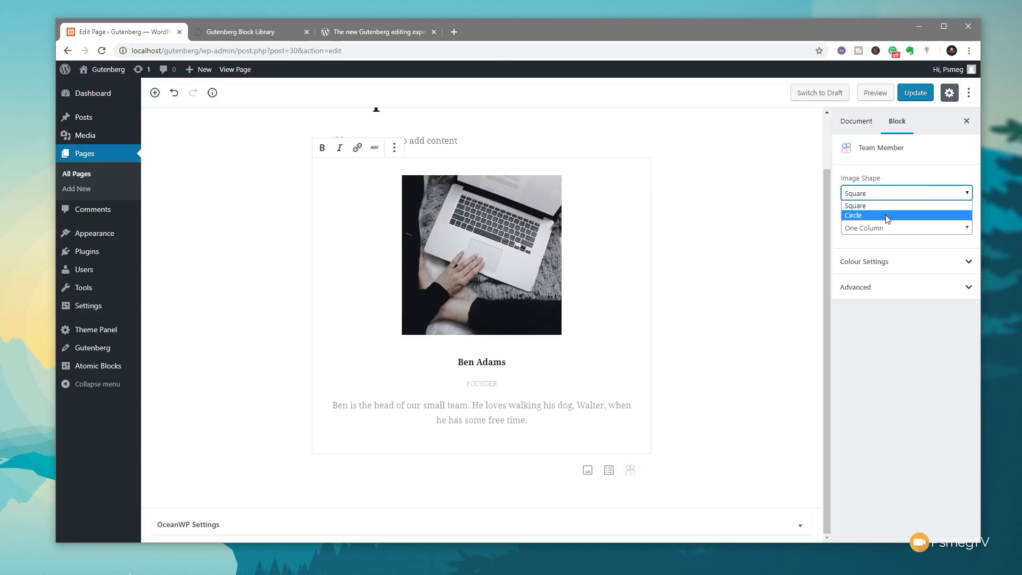
click(887, 215)
click(887, 227)
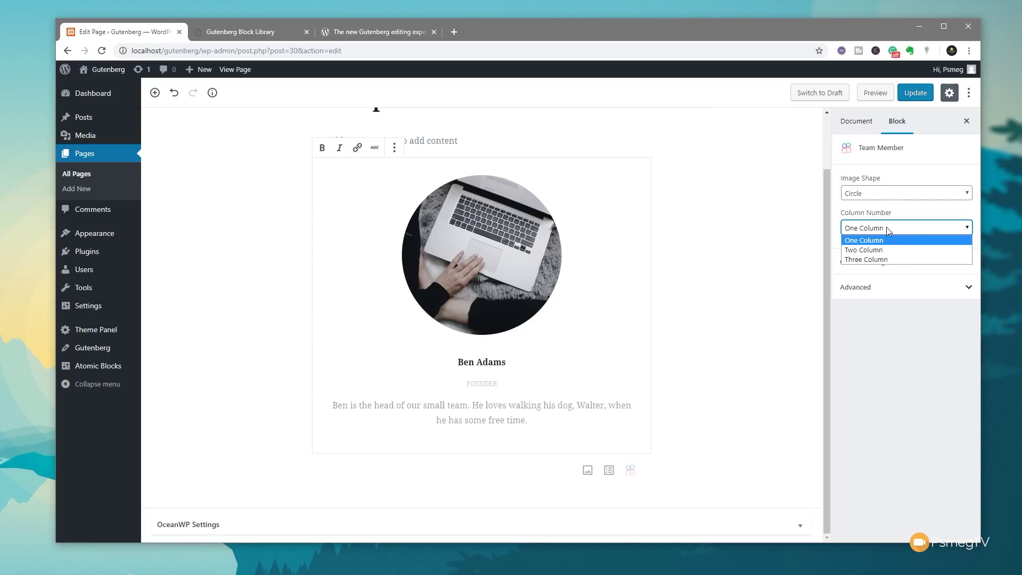
click(893, 335)
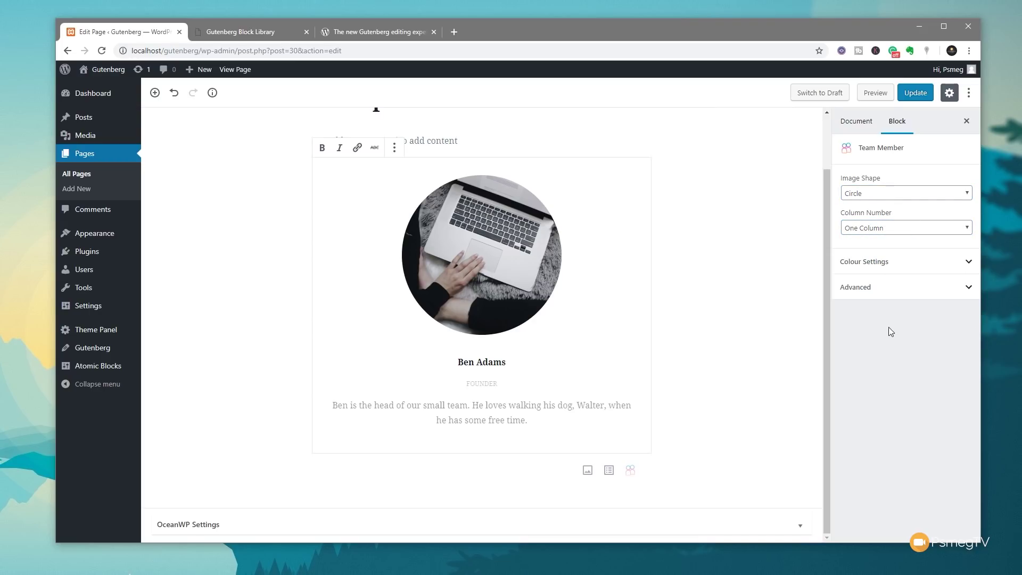
In Colour Settings, set the Name Color to the Vivid cyan blue swatch.
click(894, 268)
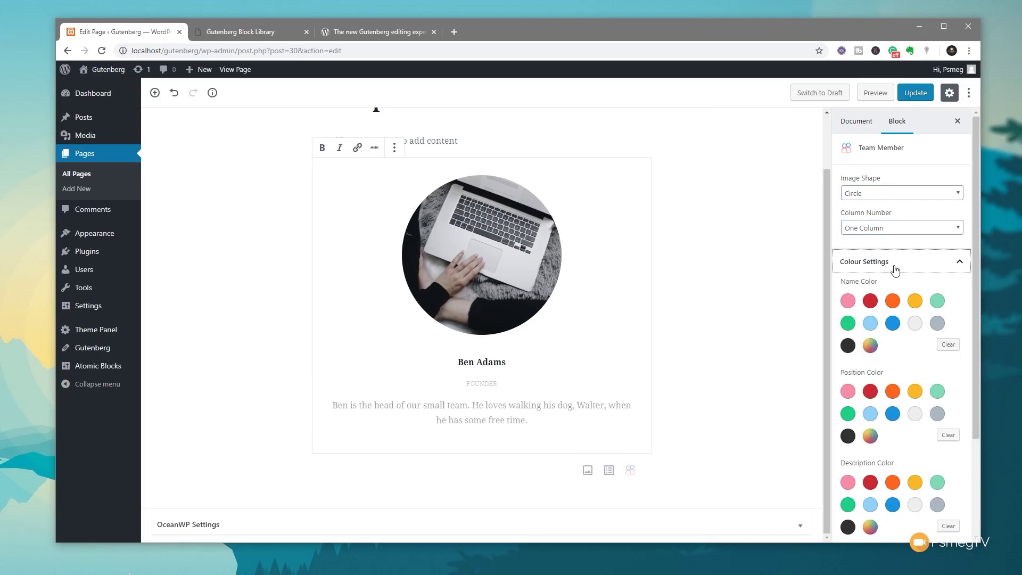
click(892, 301)
click(871, 346)
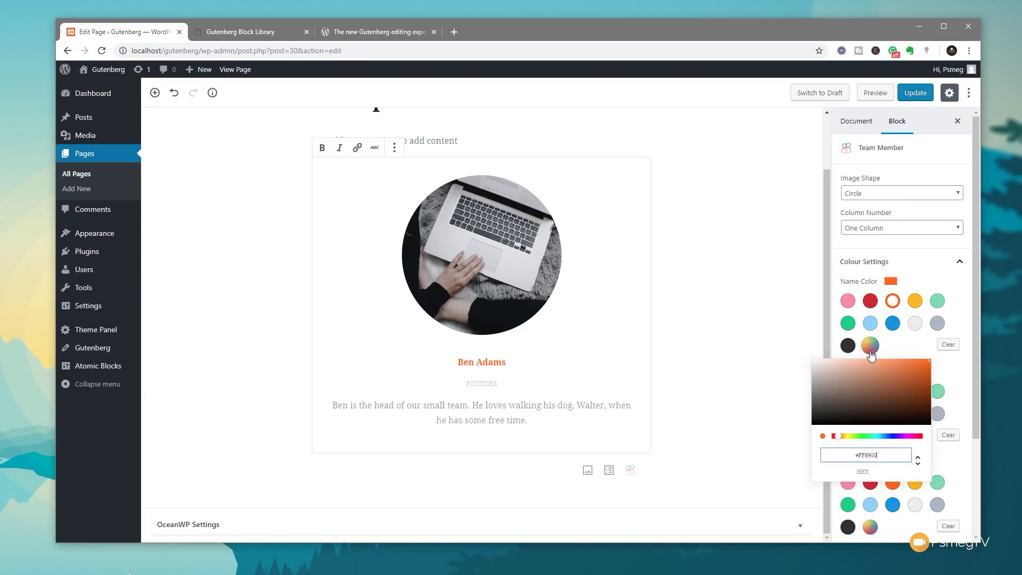
click(893, 328)
scroll(905, 341, down, 3)
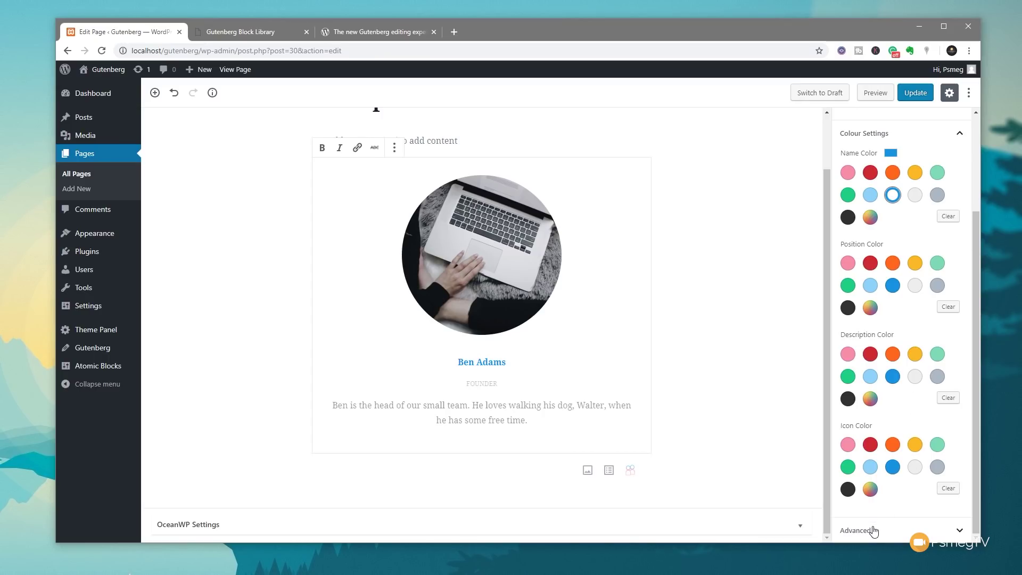
Expand the block's Advanced settings and select the Additional CSS class field.
click(903, 529)
click(869, 521)
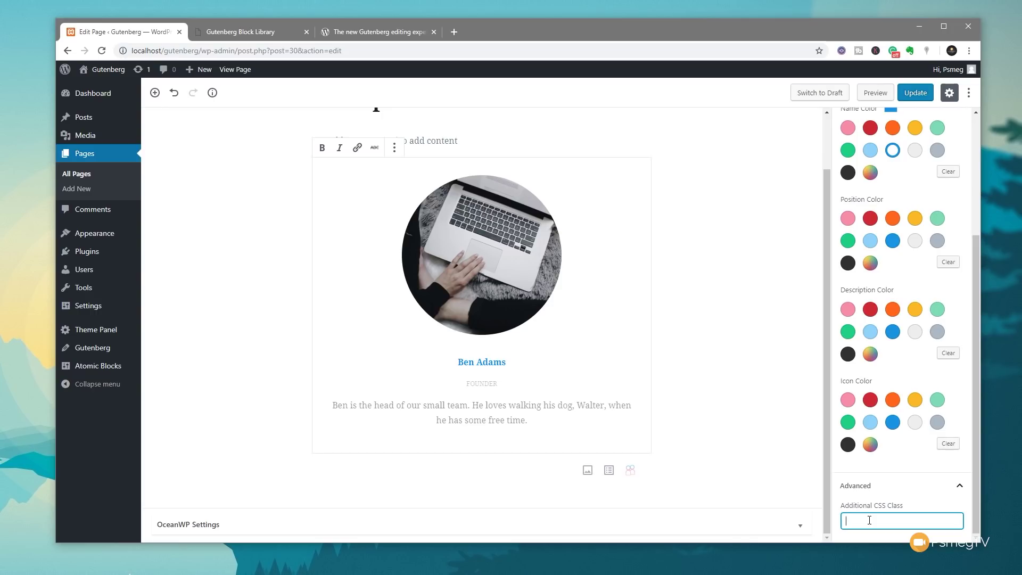
scroll(896, 397, up, 3)
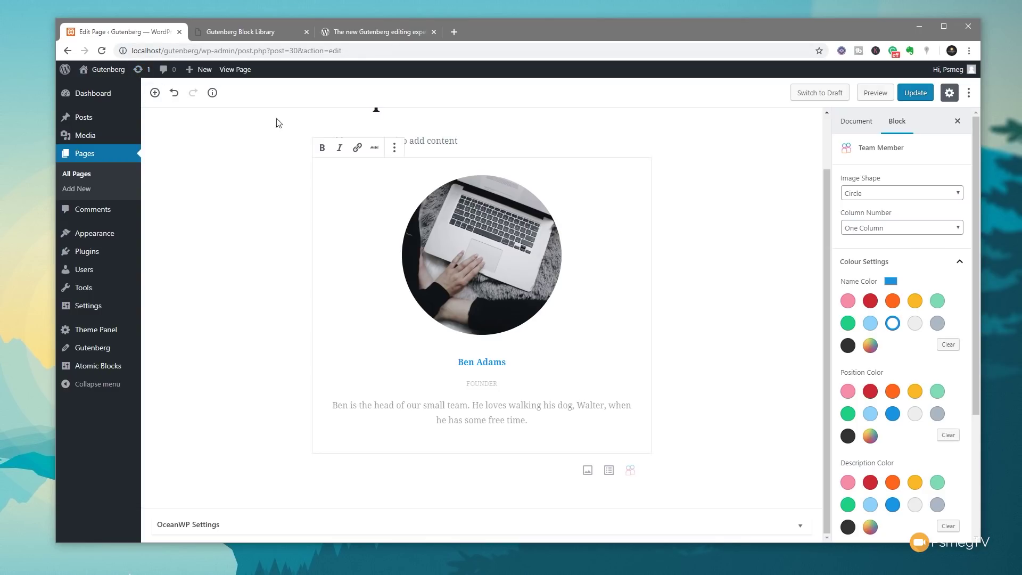
Switch to the Gutenberg Block Library page and browse through its block cards.
click(231, 38)
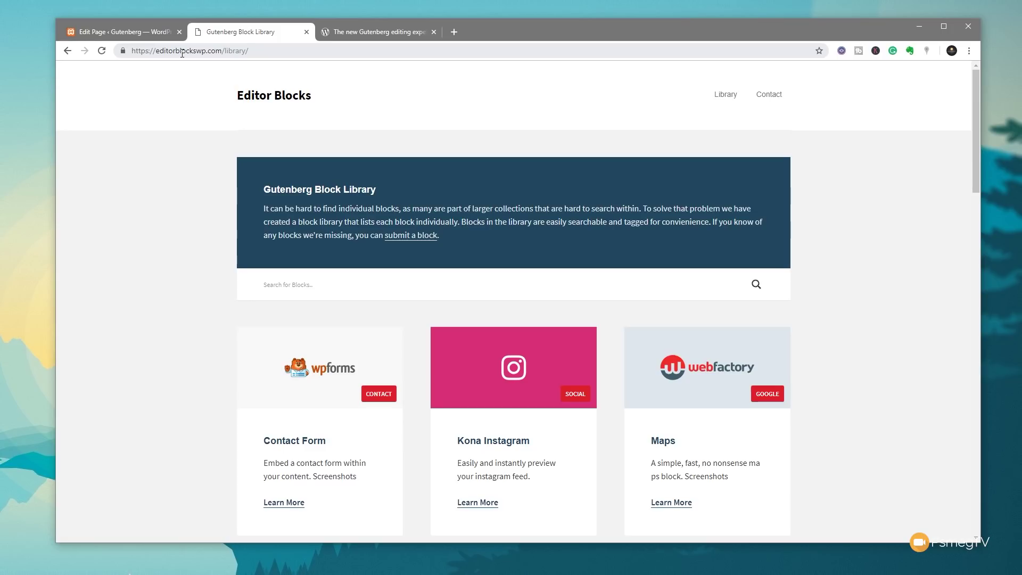
scroll(164, 406, down, 5)
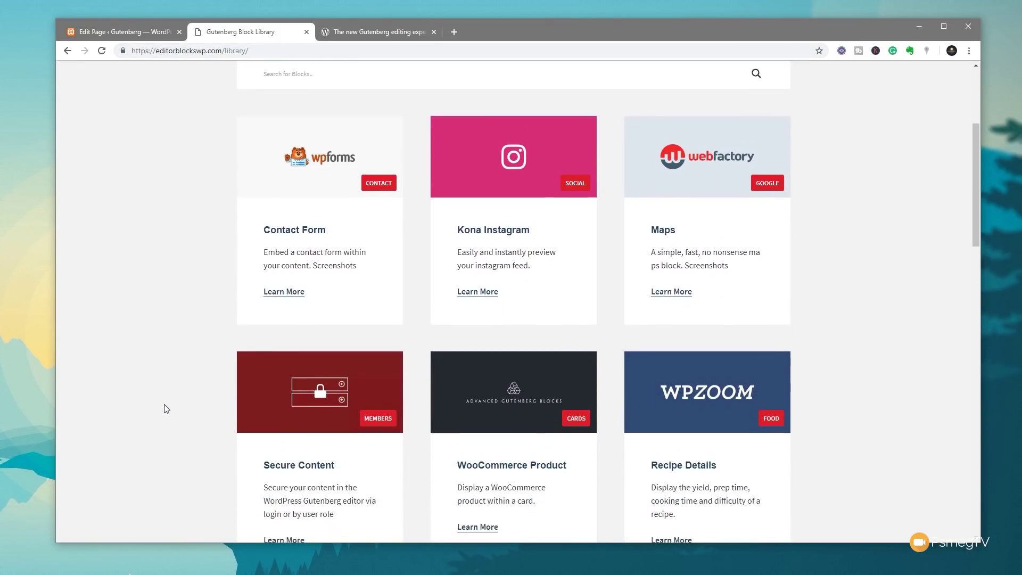
scroll(164, 408, down, 3)
scroll(164, 409, down, 3)
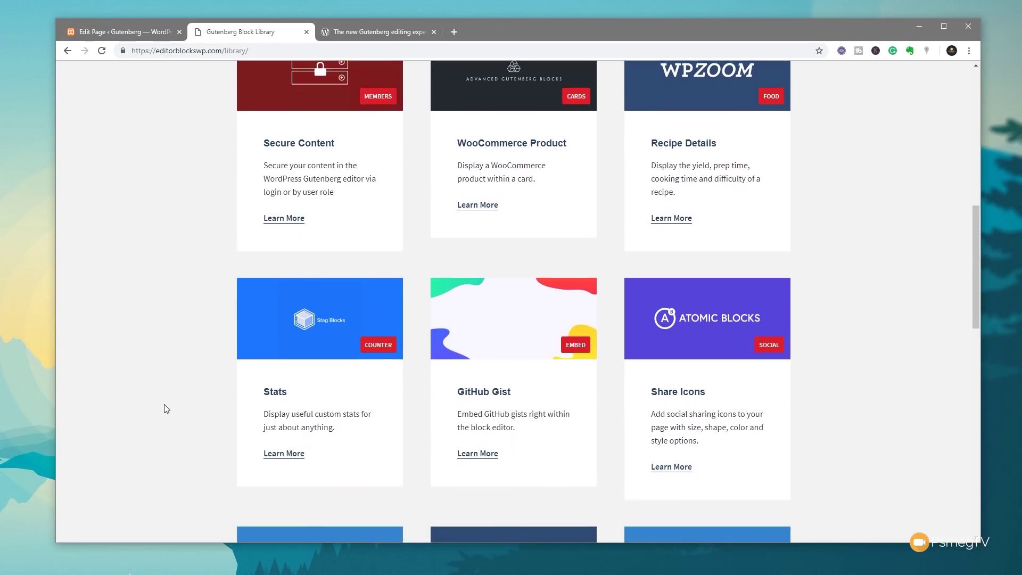
scroll(164, 408, up, 8)
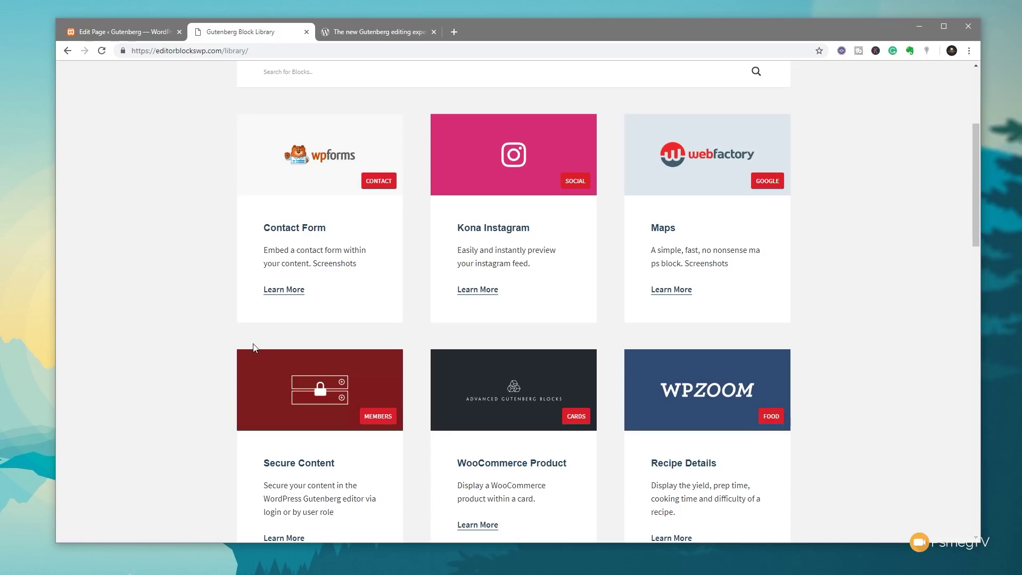
Open the Contact Form block's Learn More page and scroll through its screenshots.
click(281, 294)
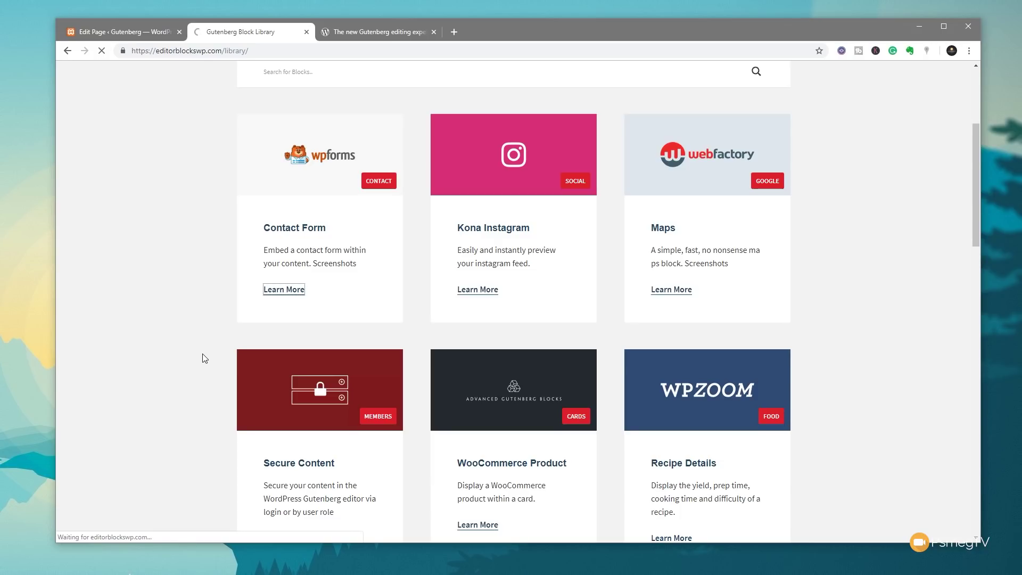
scroll(223, 356, down, 3)
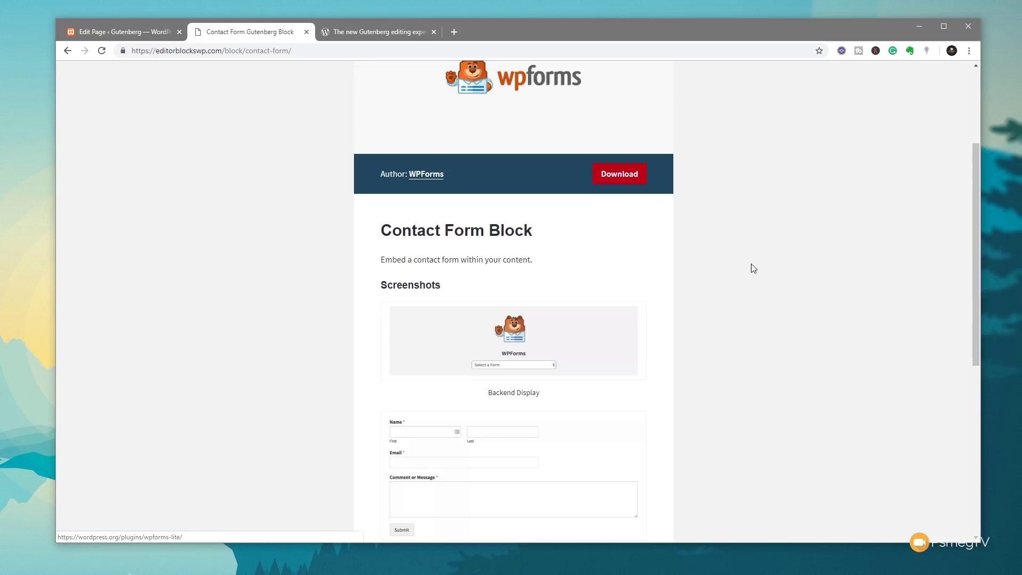
scroll(775, 319, down, 4)
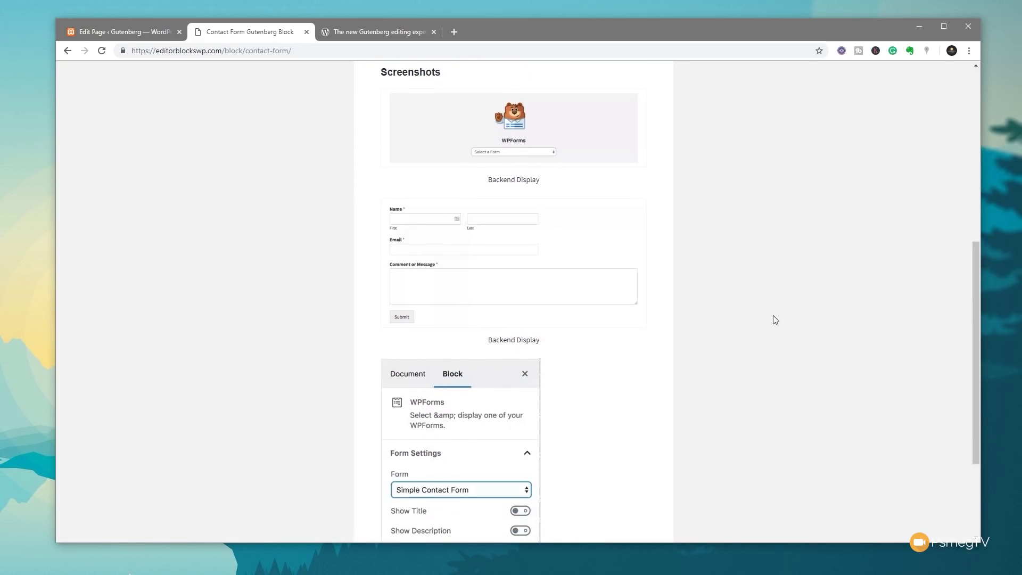